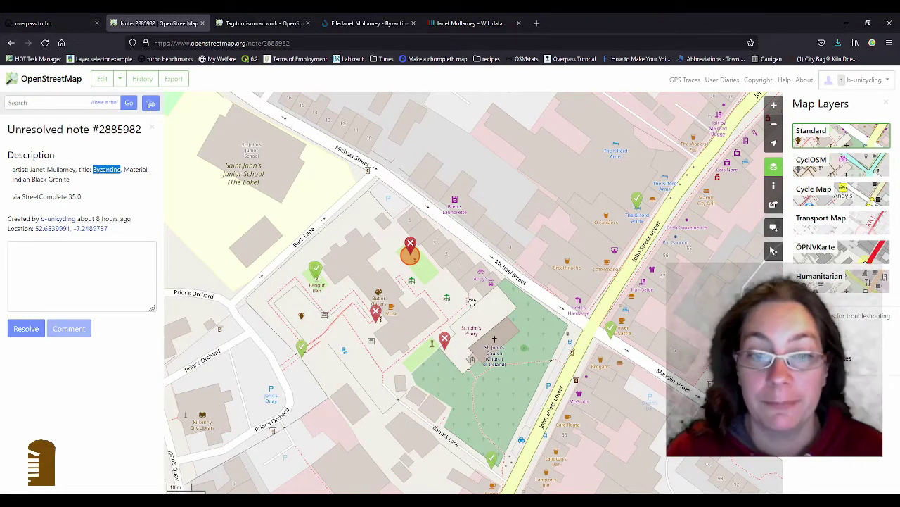
Clear the highlighted word and close the Byzantine artwork note
scroll(473, 302, down, 1)
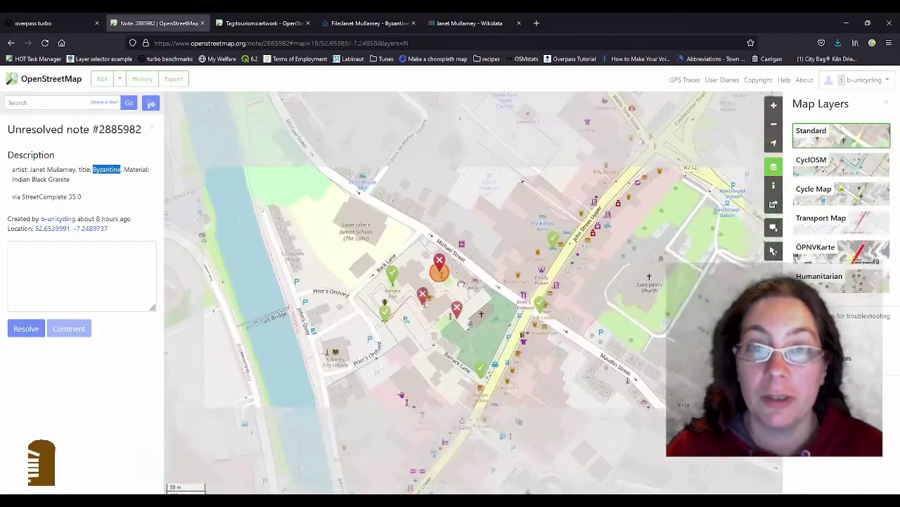
scroll(466, 295, up, 1)
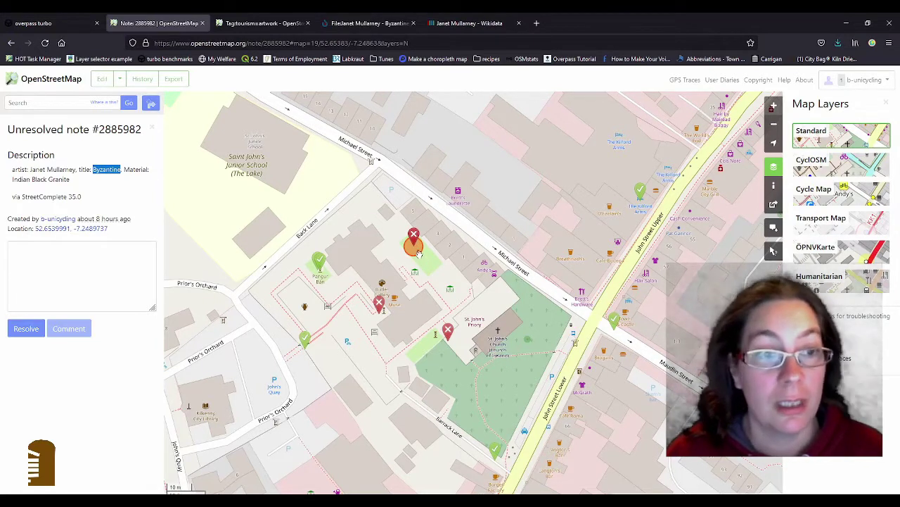
click(123, 187)
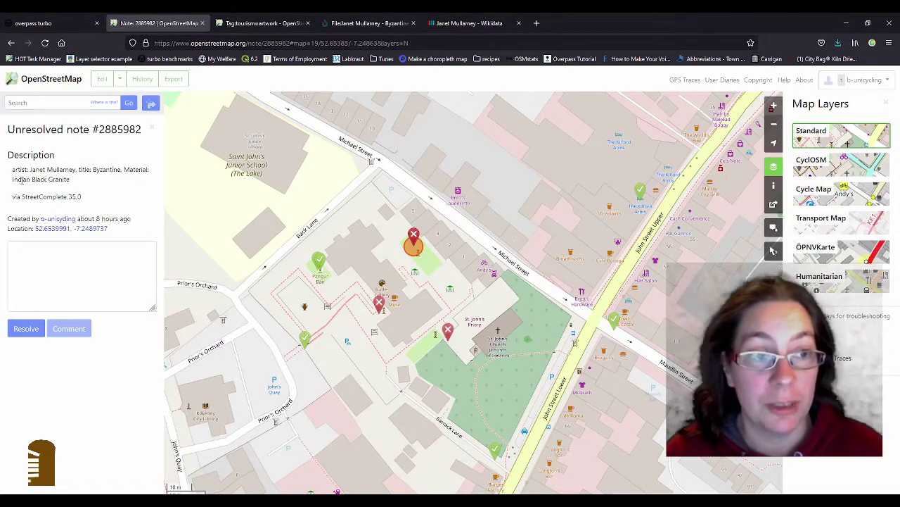
click(81, 229)
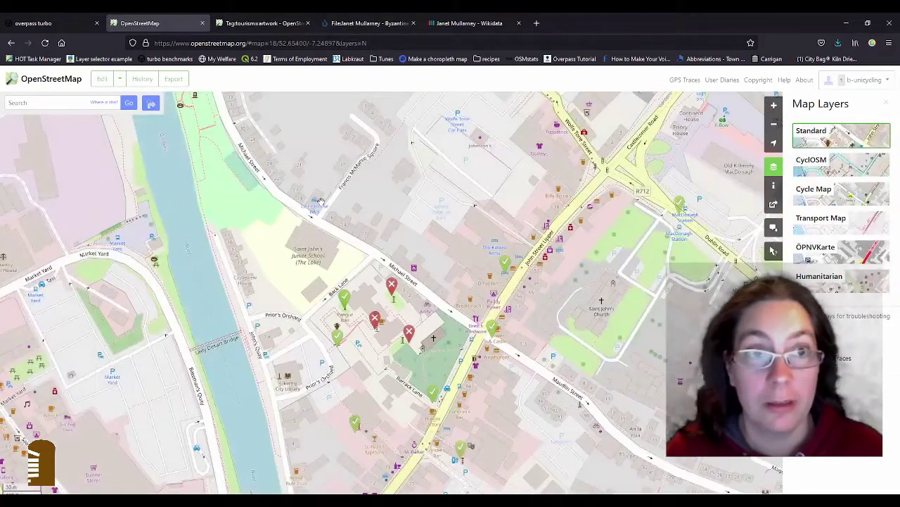
Reopen the Byzantine artwork note, zoom and pan around it, and select its artist and title
click(392, 285)
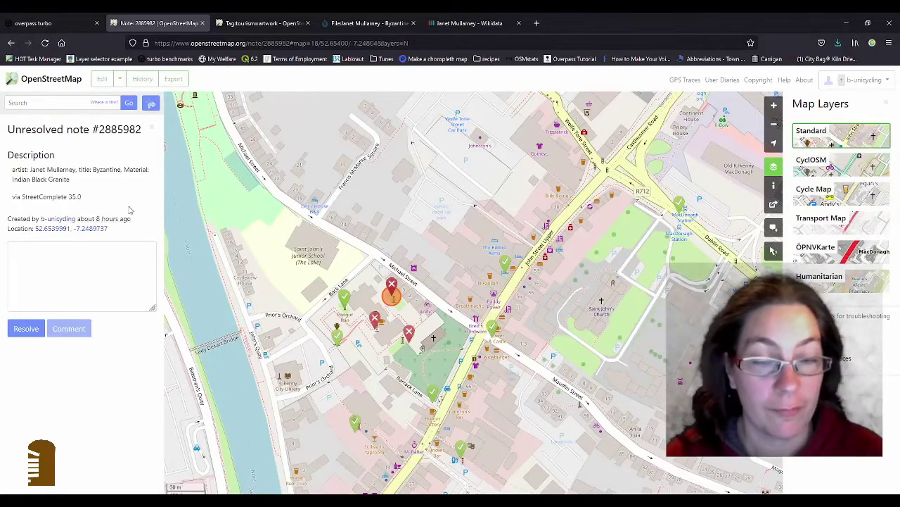
scroll(393, 307, up, 1)
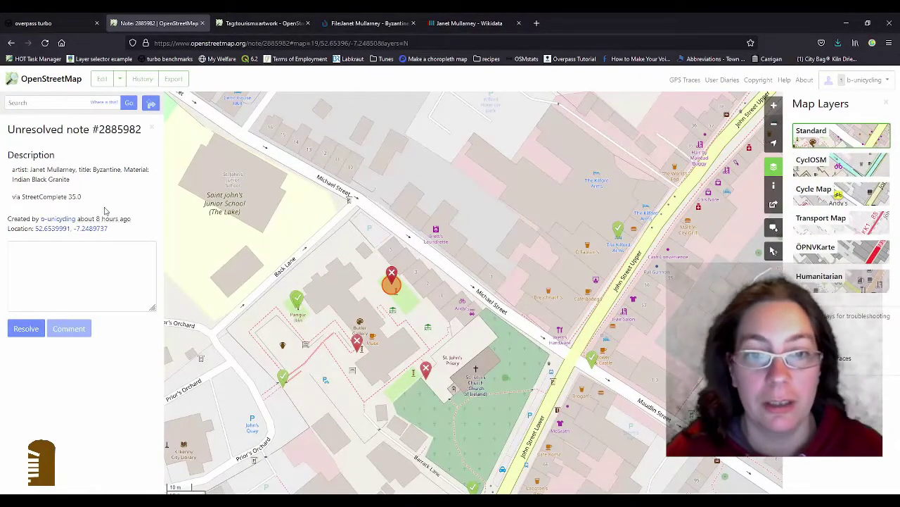
drag(377, 310, 391, 289)
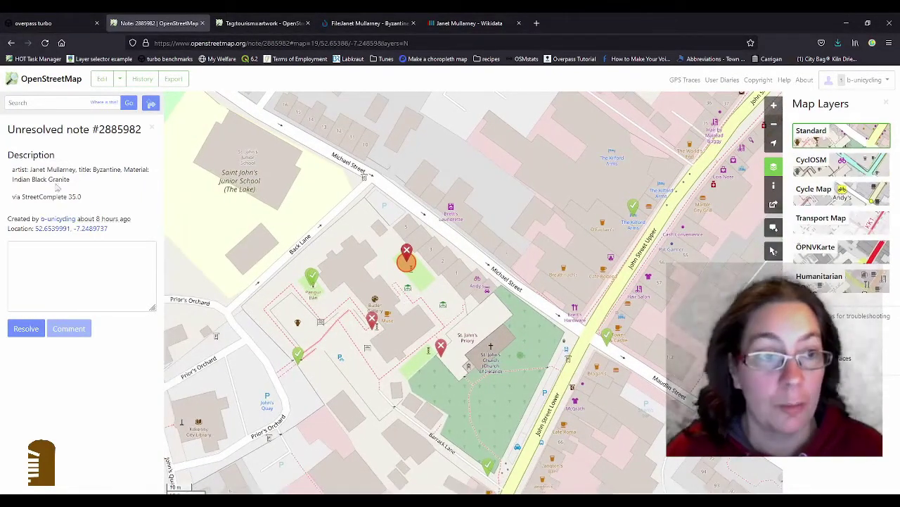
drag(30, 169, 152, 172)
click(148, 182)
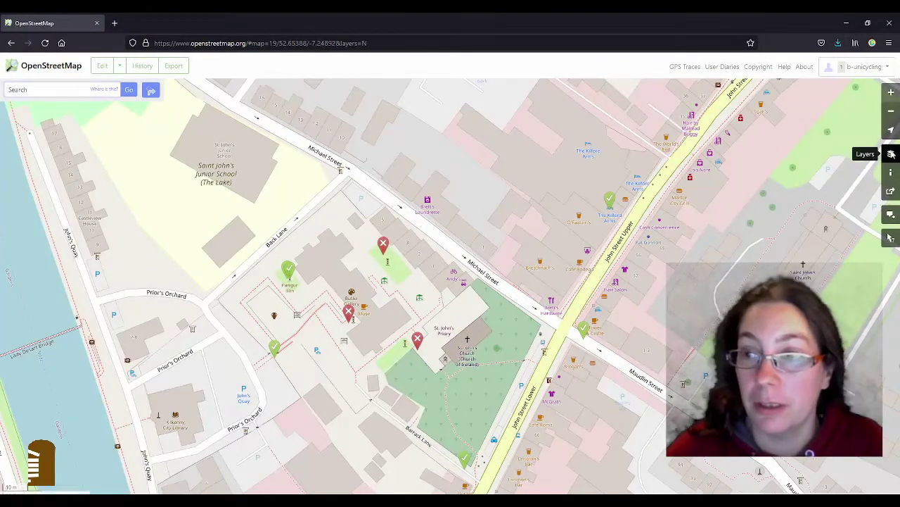
Hide the Map Notes layer and start editing this area in iD
click(891, 153)
click(800, 318)
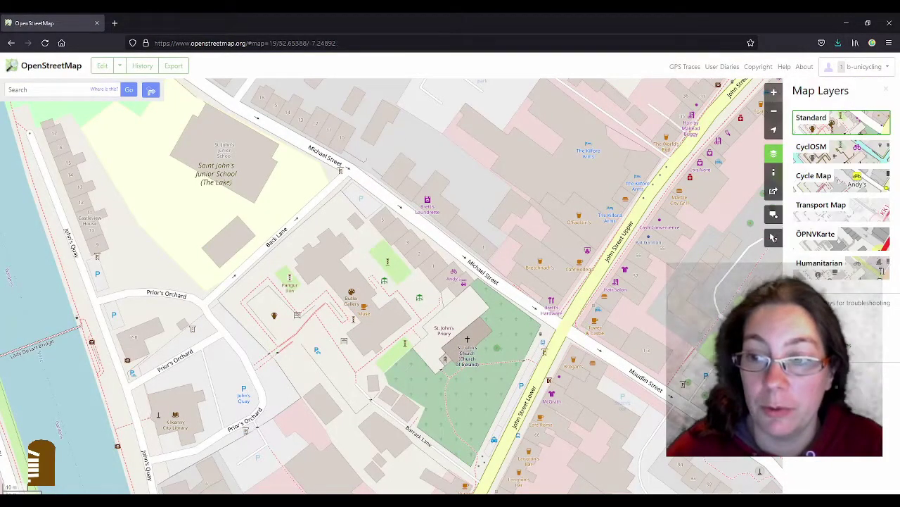
click(102, 67)
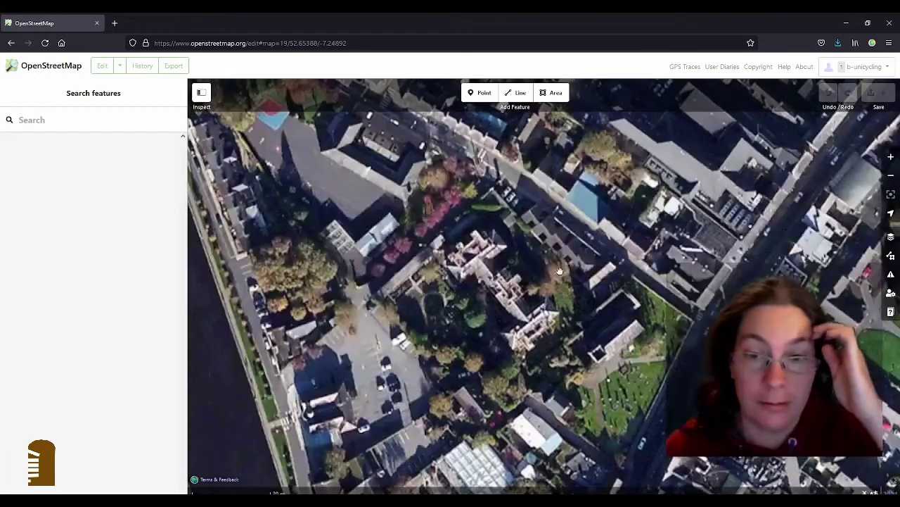
Select the sculpture in the Sculpture Garden and delete its end_date tag
click(558, 273)
double_click(540, 248)
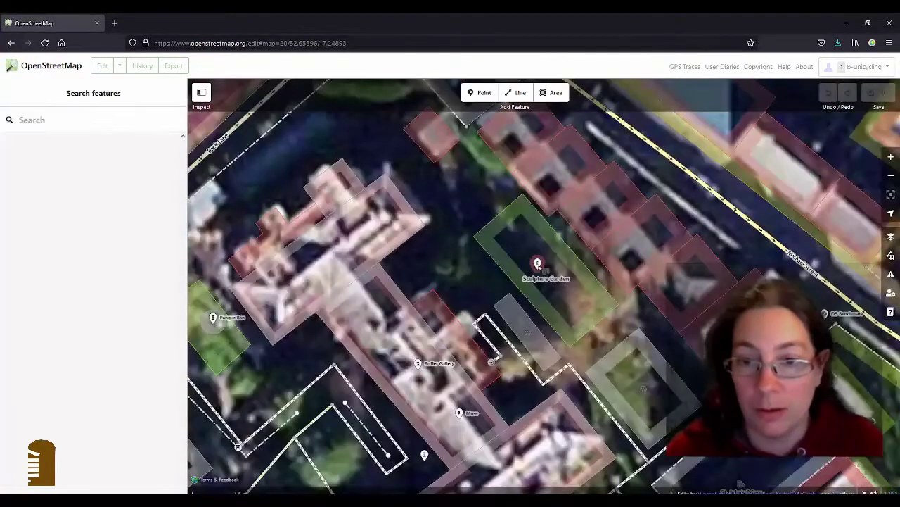
click(537, 265)
scroll(97, 287, down, 1)
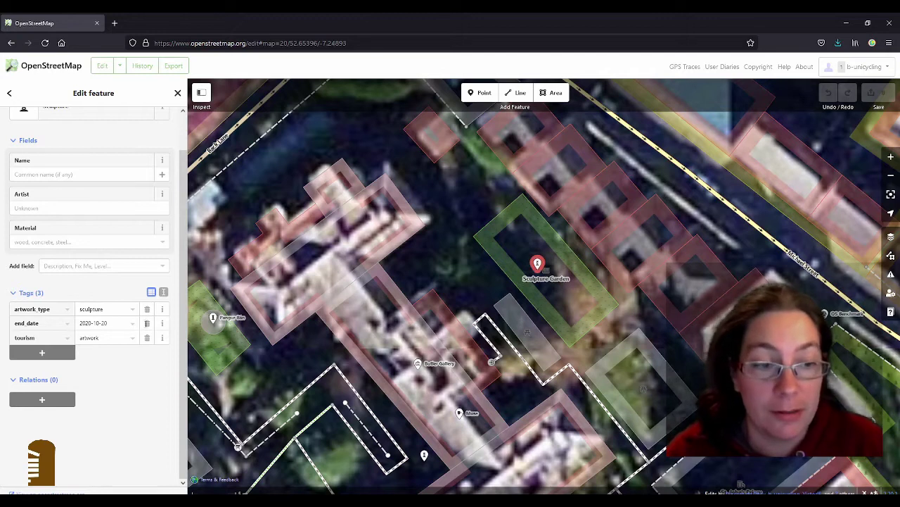
click(147, 322)
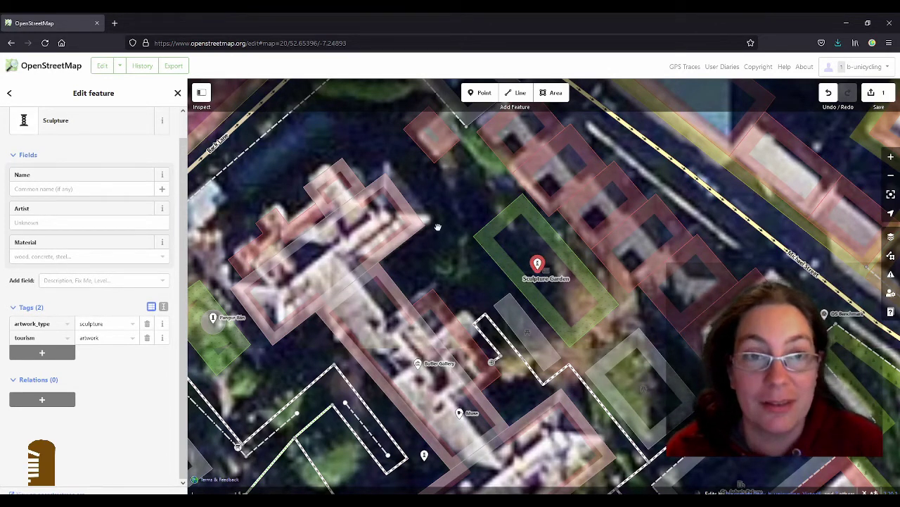
key(alt+Tab)
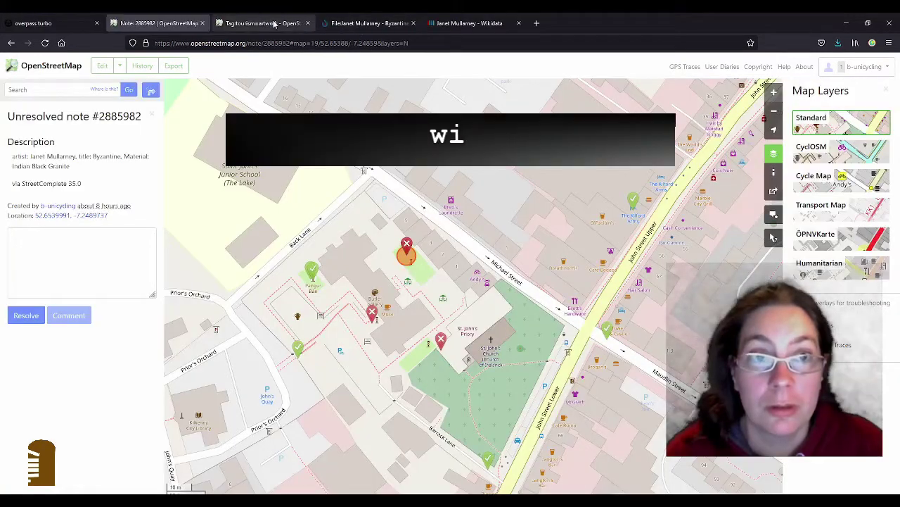
Read the Useful combination tags on the Tag:tourism=artwork wiki page, then type artist_name=
click(267, 23)
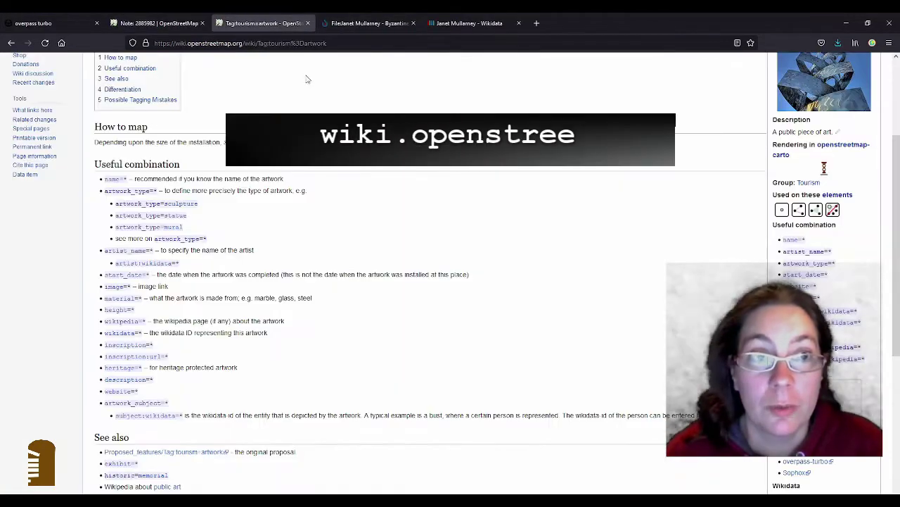
scroll(392, 204, up, 4)
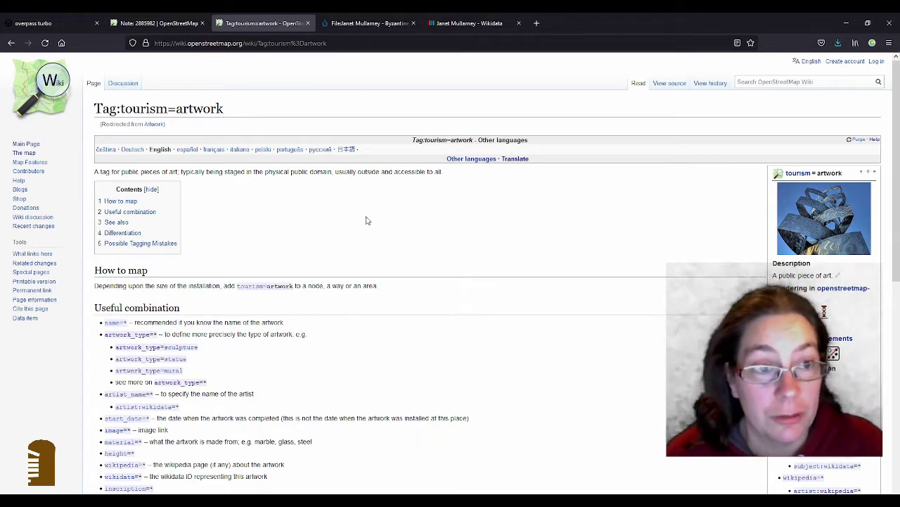
scroll(366, 220, down, 3)
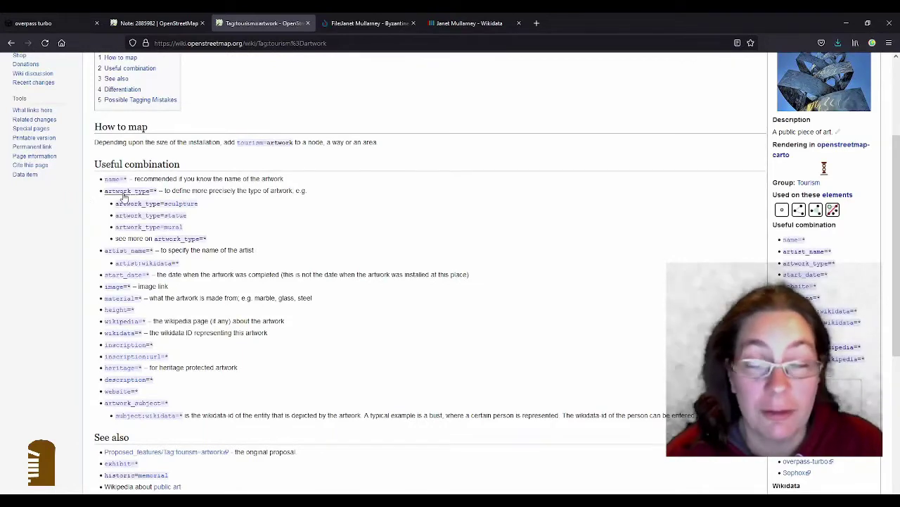
key(alt+Tab)
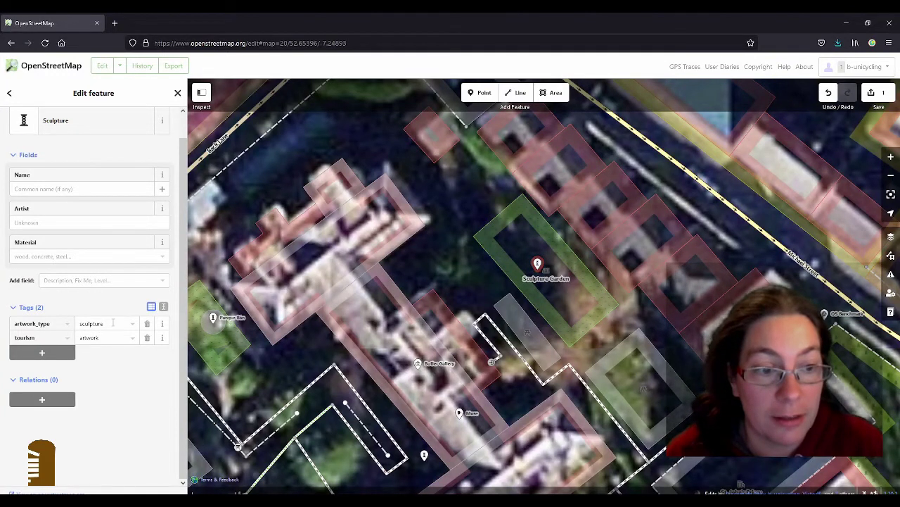
key(alt+Tab)
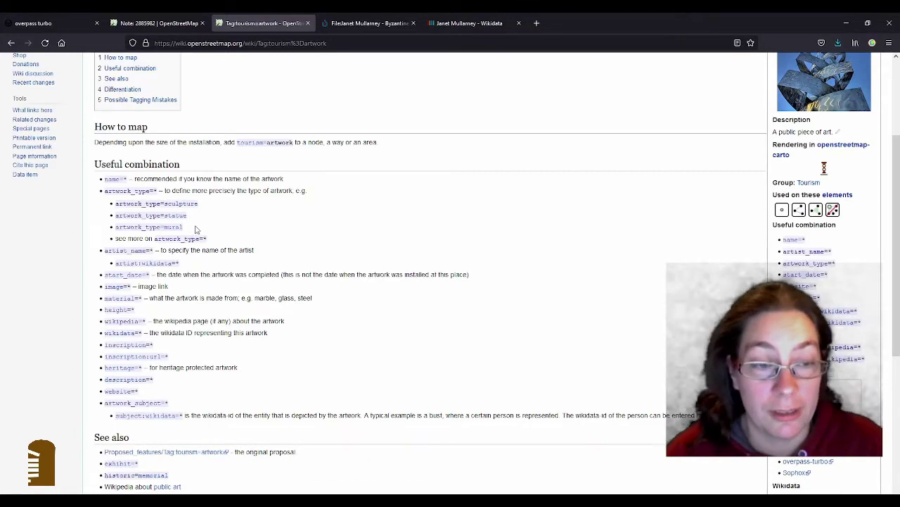
text(artist_name=)
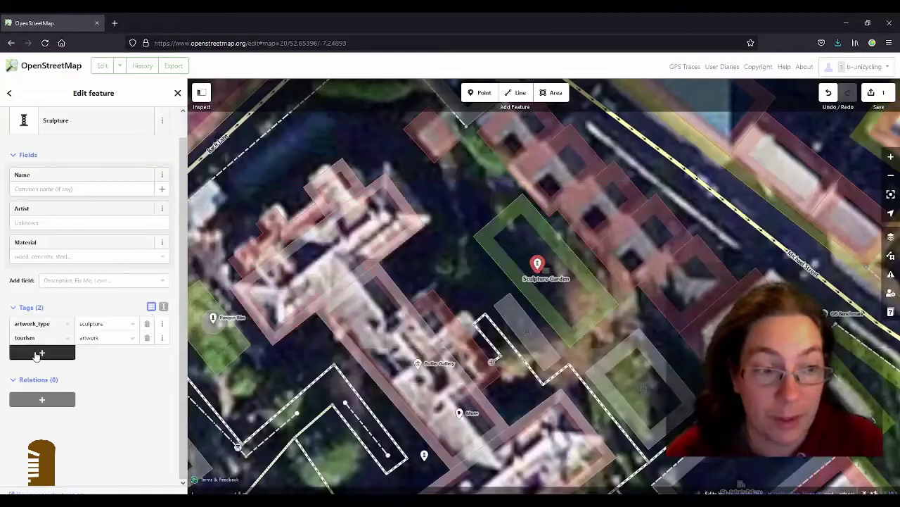
Add an artist_name tag to the sculpture, using the artist's name copied from the note
click(40, 353)
text(artist_name)
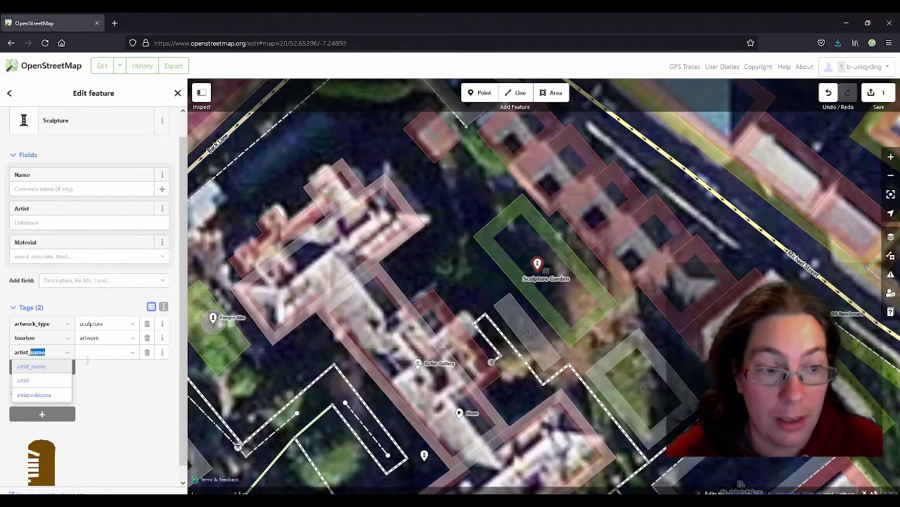
key(Tab)
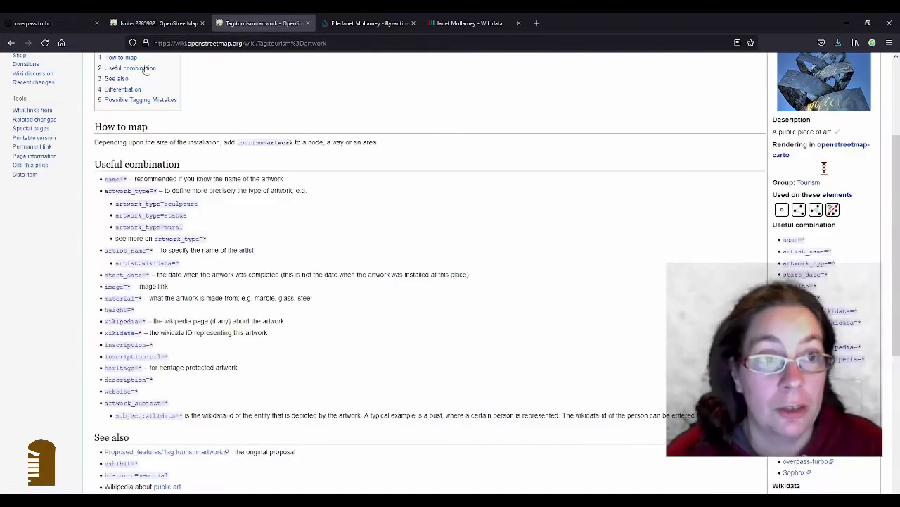
click(161, 24)
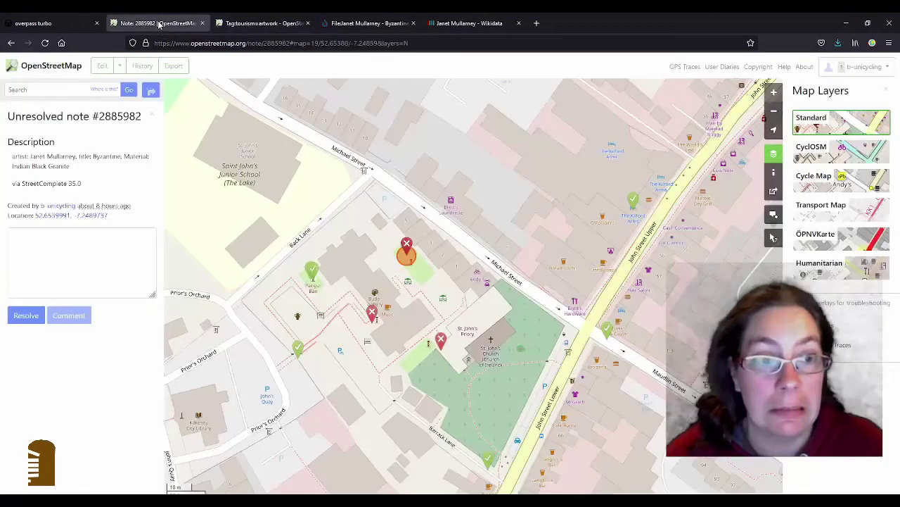
drag(30, 157, 75, 154)
key(ctrl+c)
key(alt+Tab)
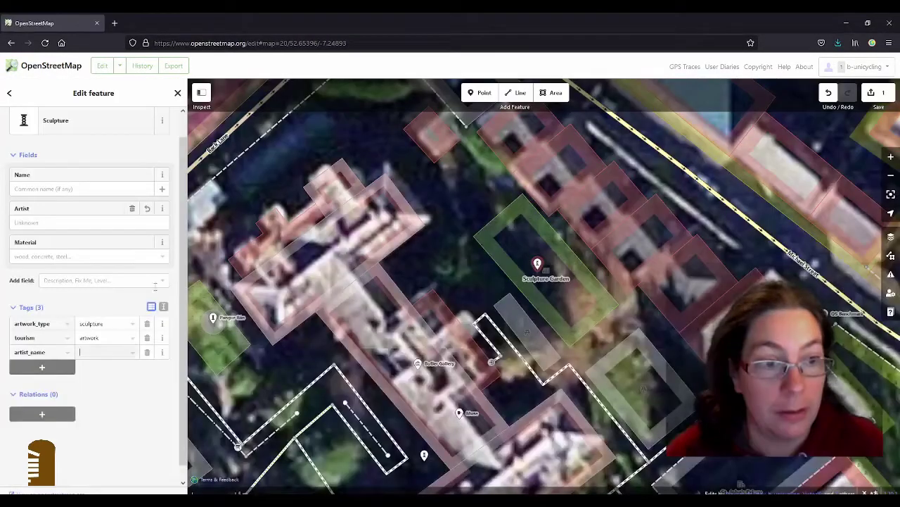
key(ctrl+v)
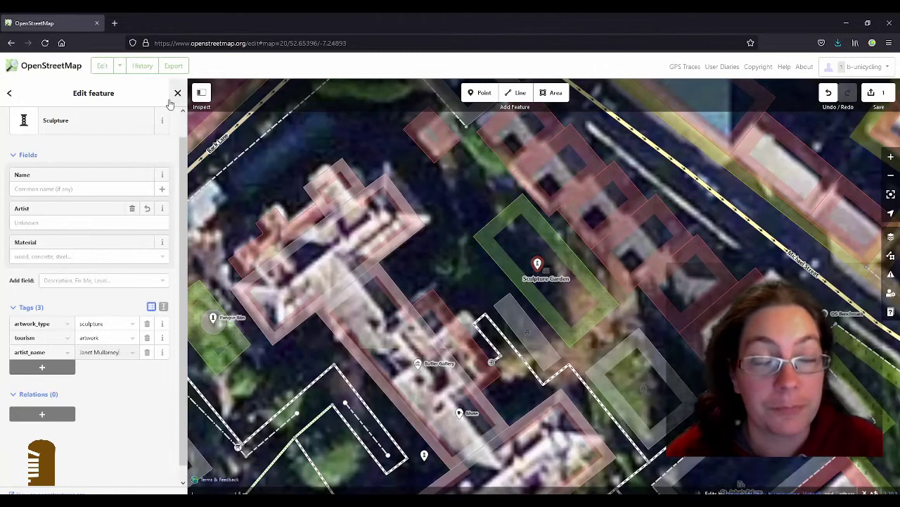
Copy artist:wikidata from the artwork wiki page and add it as a new tag key
key(alt+Tab)
click(260, 23)
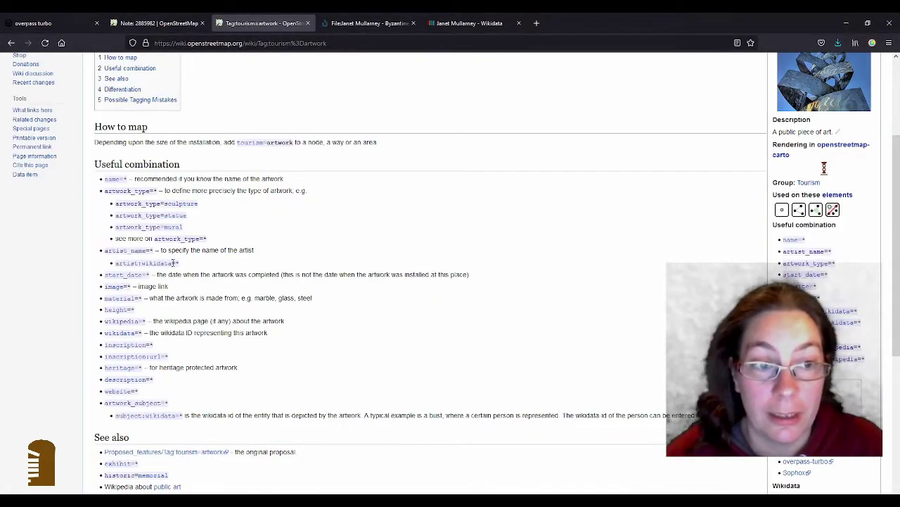
drag(173, 263, 117, 271)
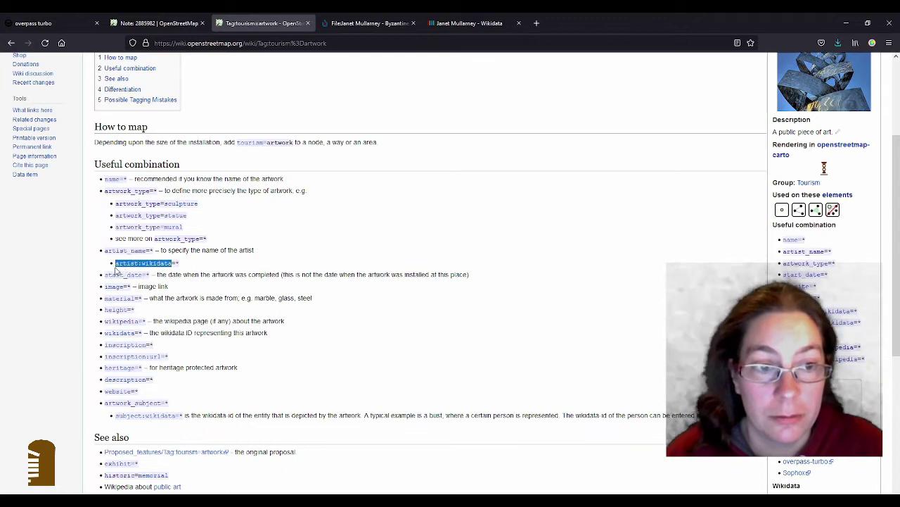
click(162, 23)
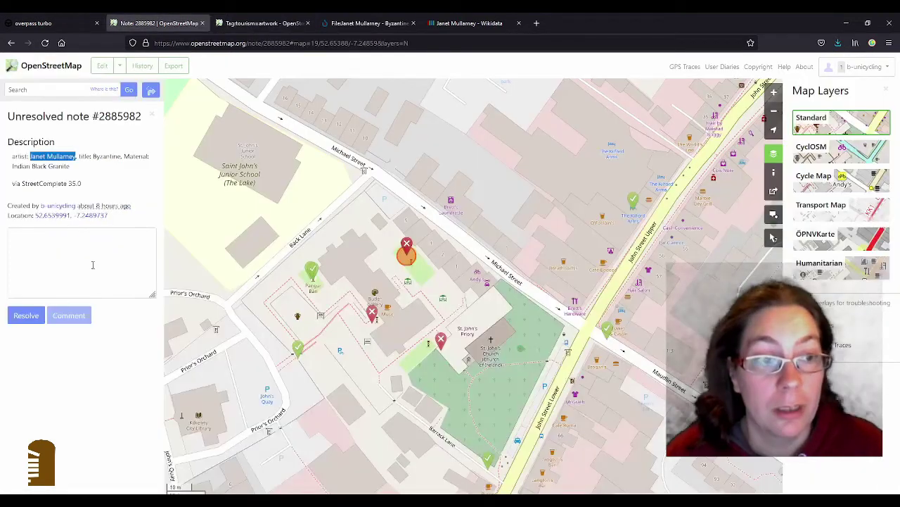
click(250, 25)
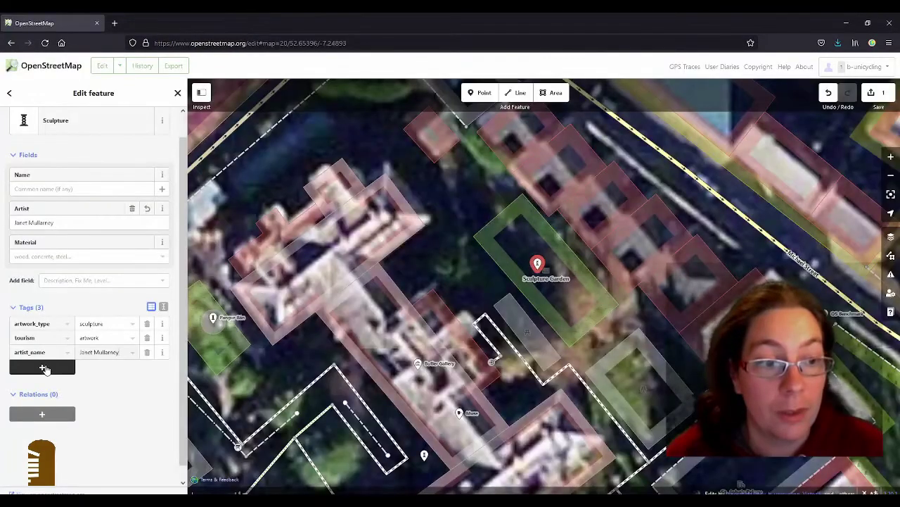
click(43, 367)
key(ctrl+v)
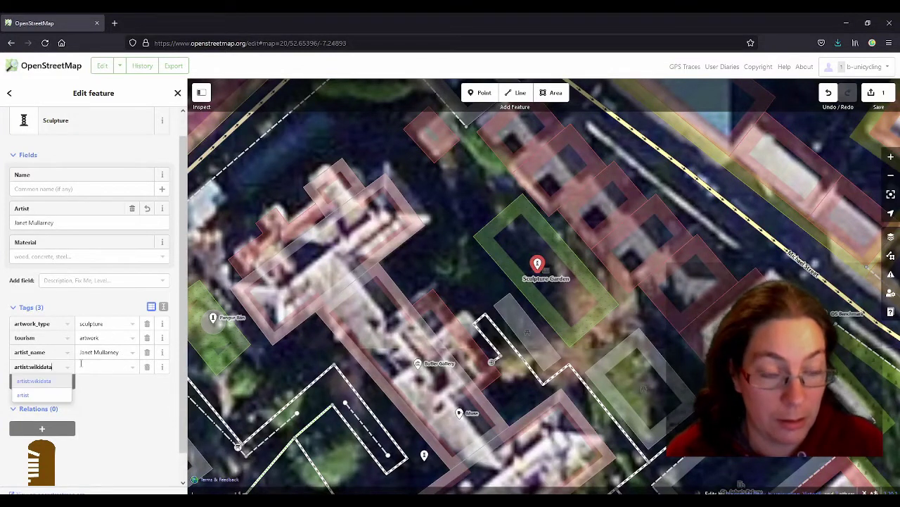
key(alt+Tab)
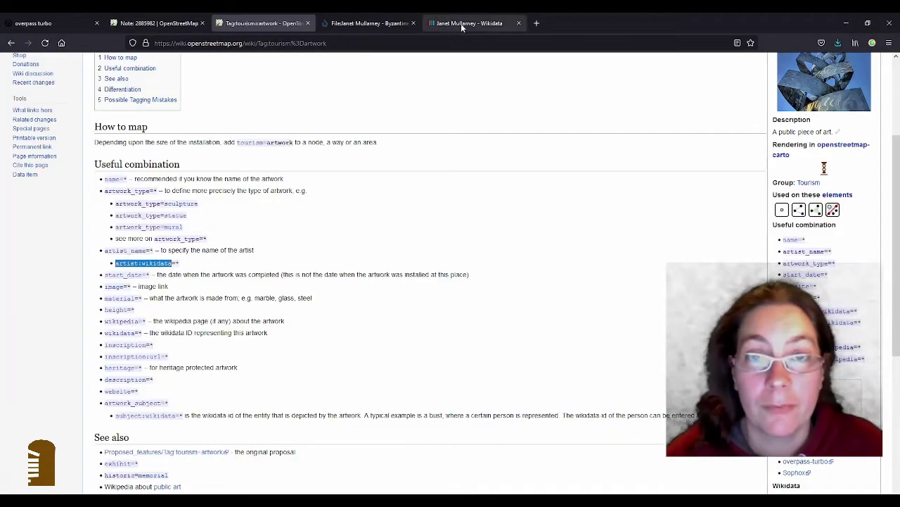
Open the artist's Wikidata item and select its Q-number item ID
click(461, 25)
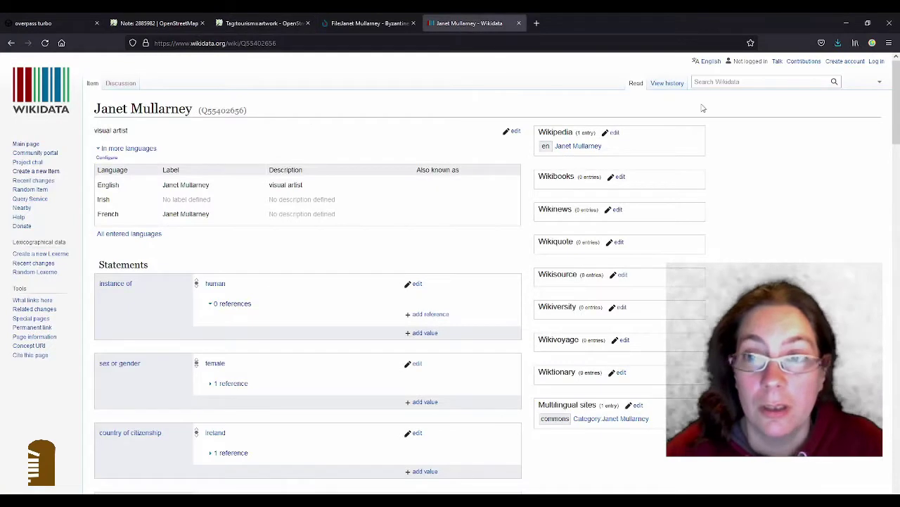
click(755, 82)
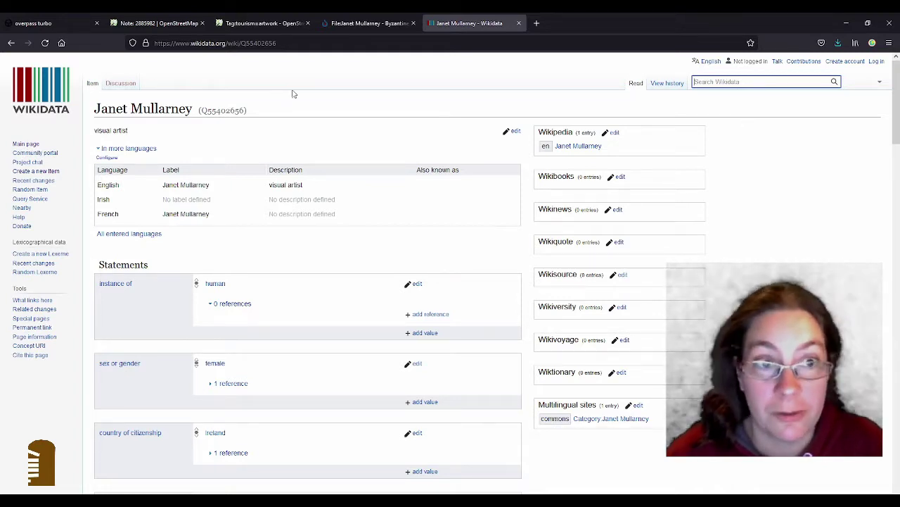
double_click(223, 111)
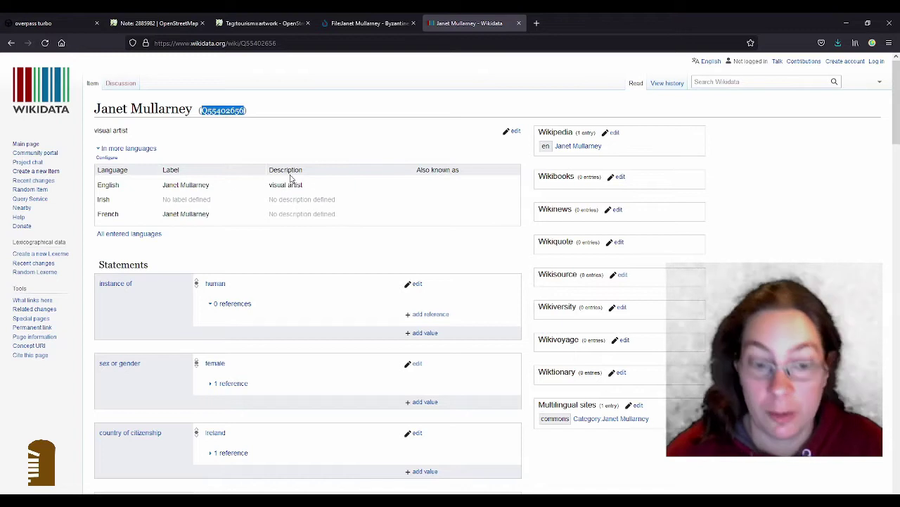
scroll(368, 249, down, 5)
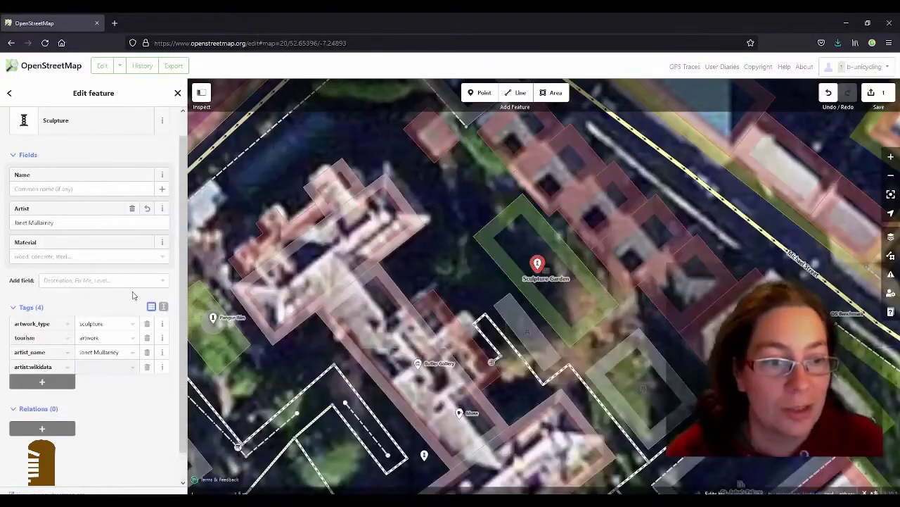
Paste the Q-number as the artist:wikidata value and name the sculpture 'Byzantine' from the note
key(ctrl+v)
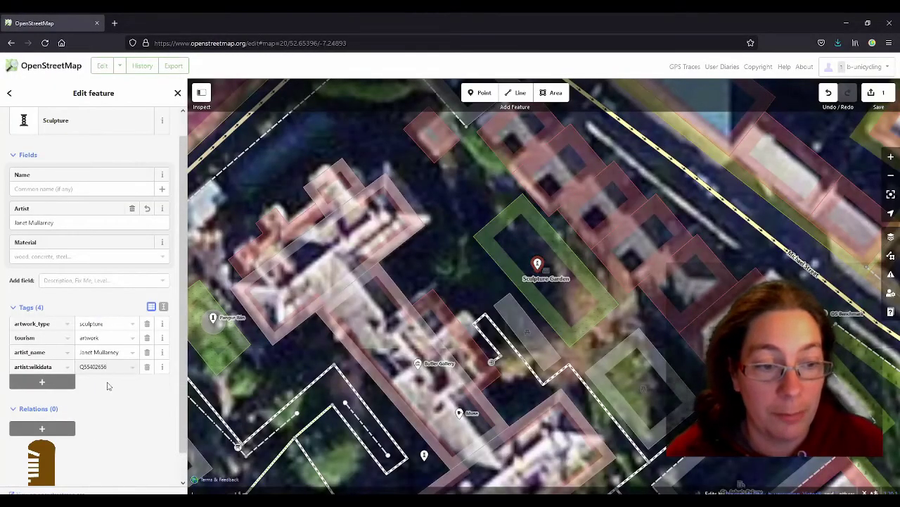
key(alt+Tab)
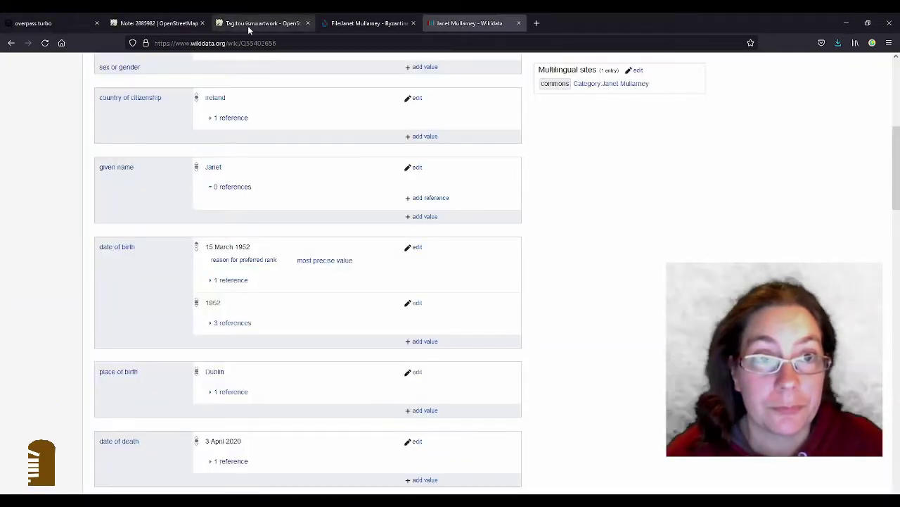
click(178, 25)
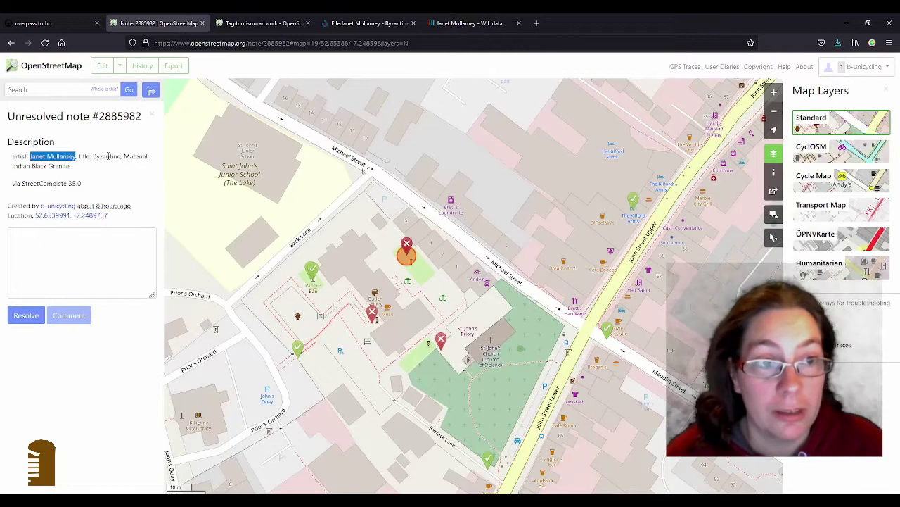
double_click(108, 156)
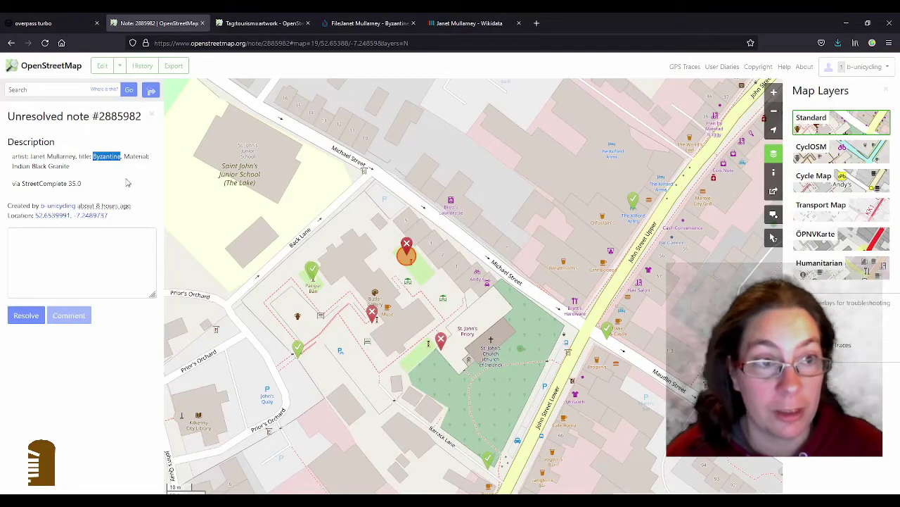
key(alt+Tab)
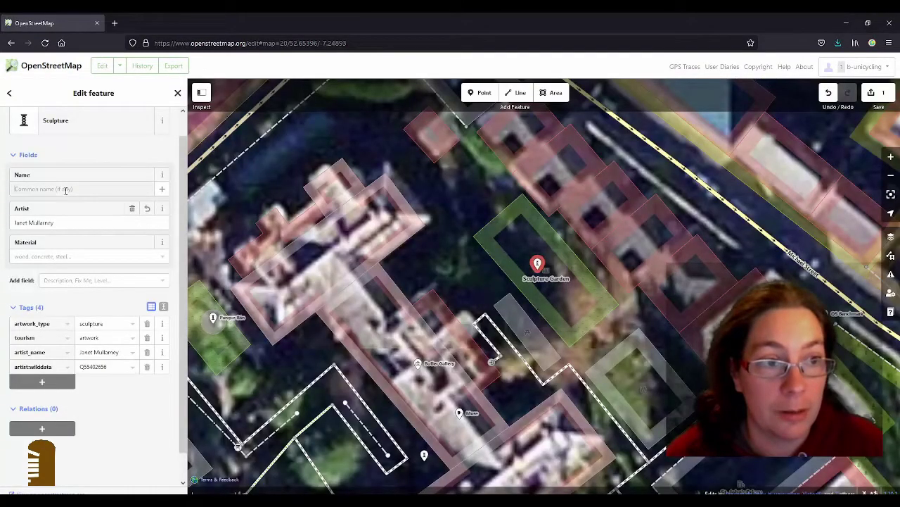
click(116, 176)
key(ctrl+v)
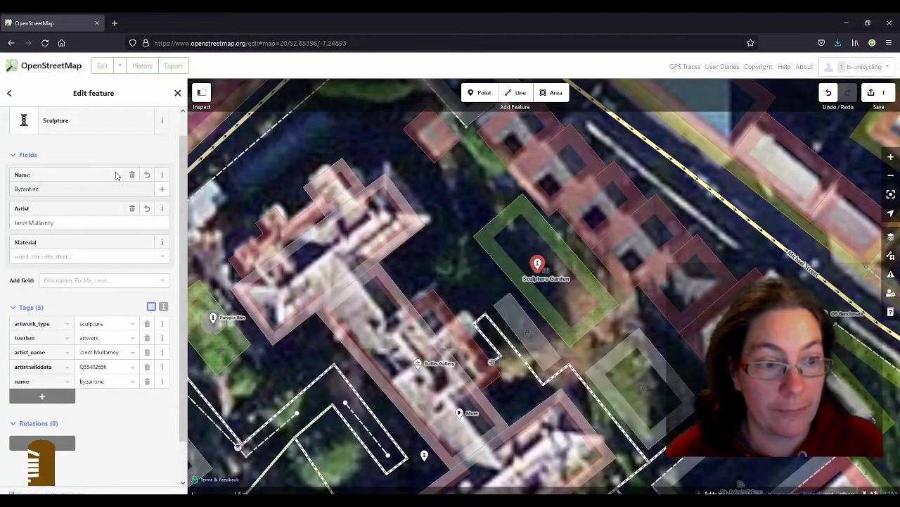
Bring up the Wikimedia Commons file page for the Byzantine sculpture photo
key(alt+Tab)
click(260, 23)
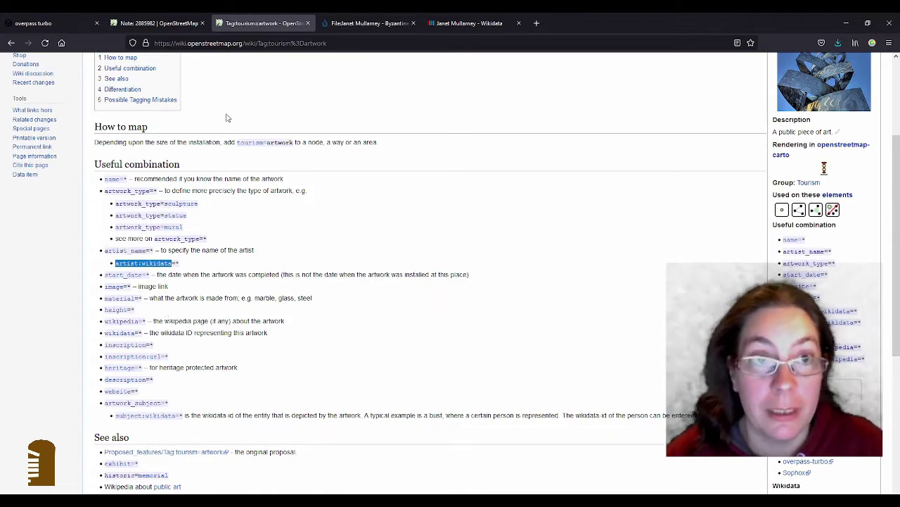
click(356, 25)
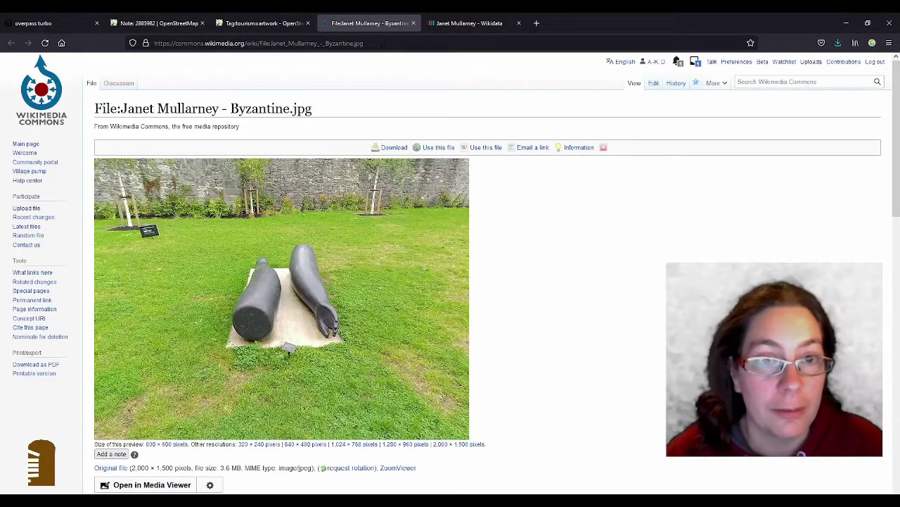
Add a wikimedia_commons tag holding the photo's File: name copied from the Commons URL
drag(382, 45, 260, 43)
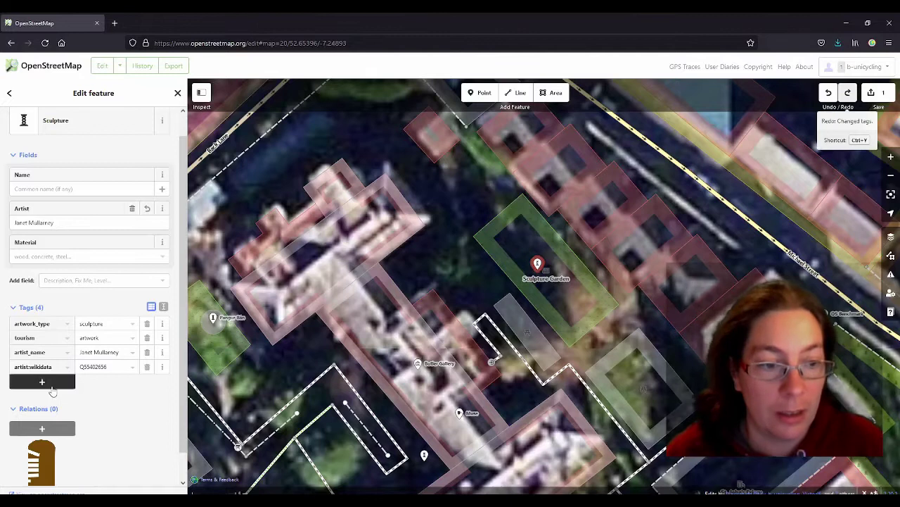
click(52, 387)
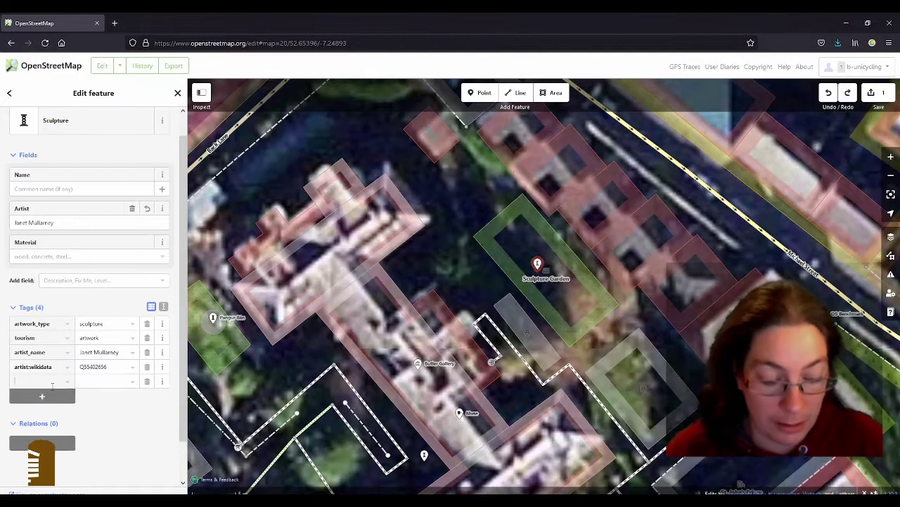
text(wikimedia_commons=File:FILENAME.jpg)
key(Tab)
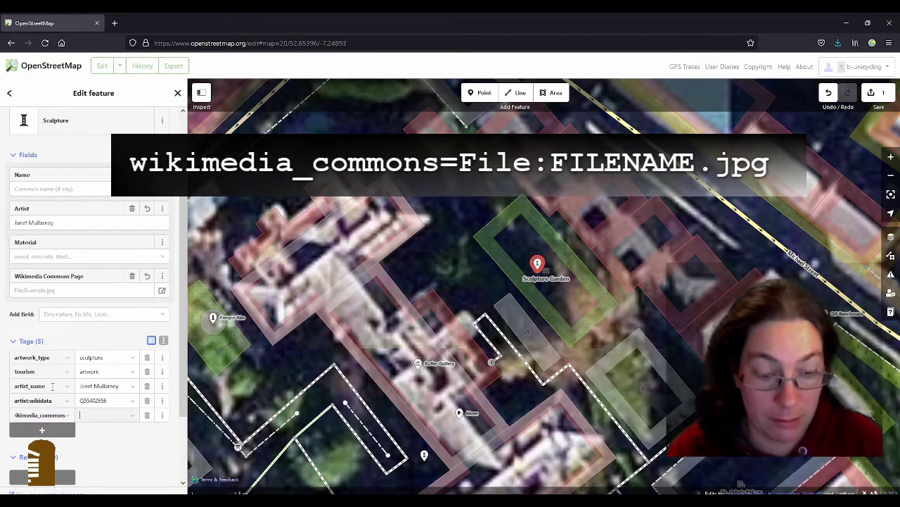
key(ctrl+v)
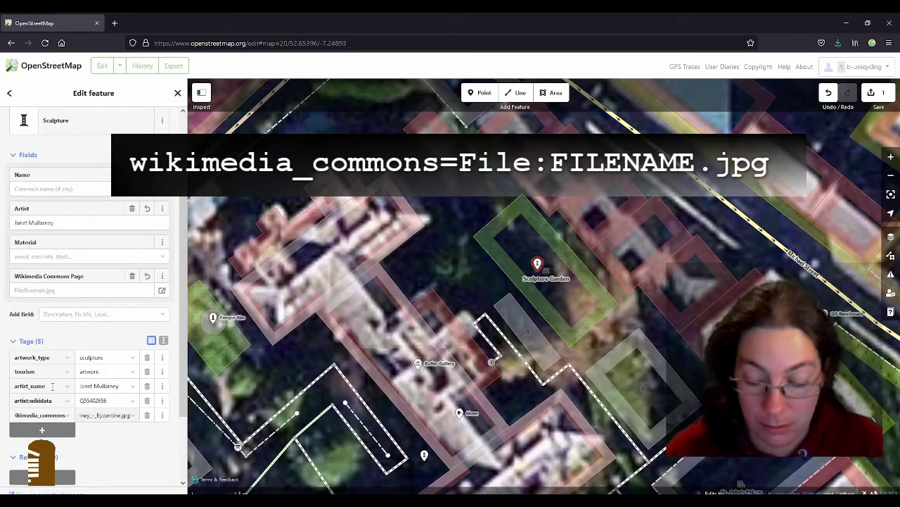
key(Home)
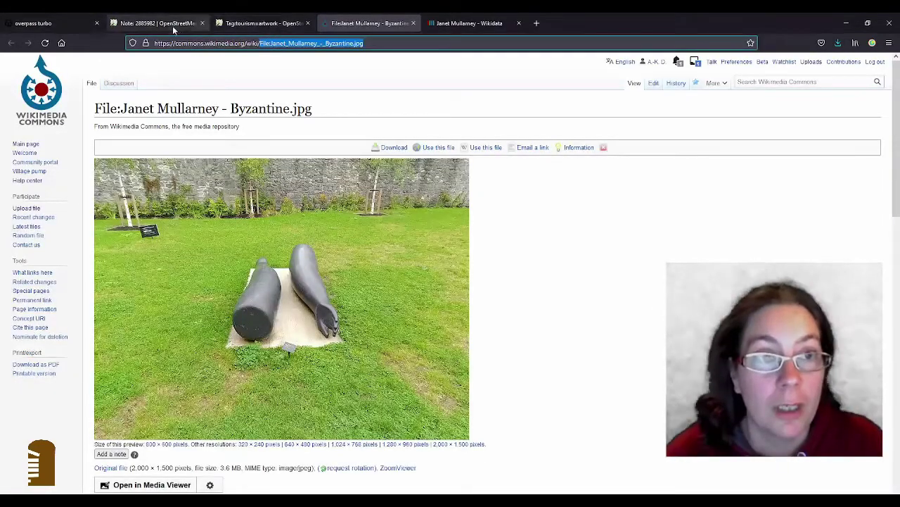
Copy the material key from the artwork wiki page and add it as a new tag
click(278, 27)
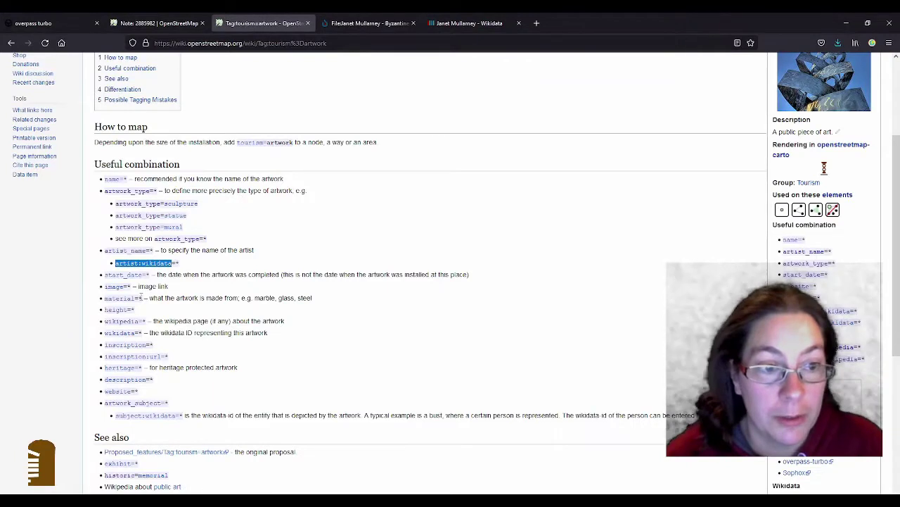
drag(134, 298, 106, 303)
key(ctrl+c)
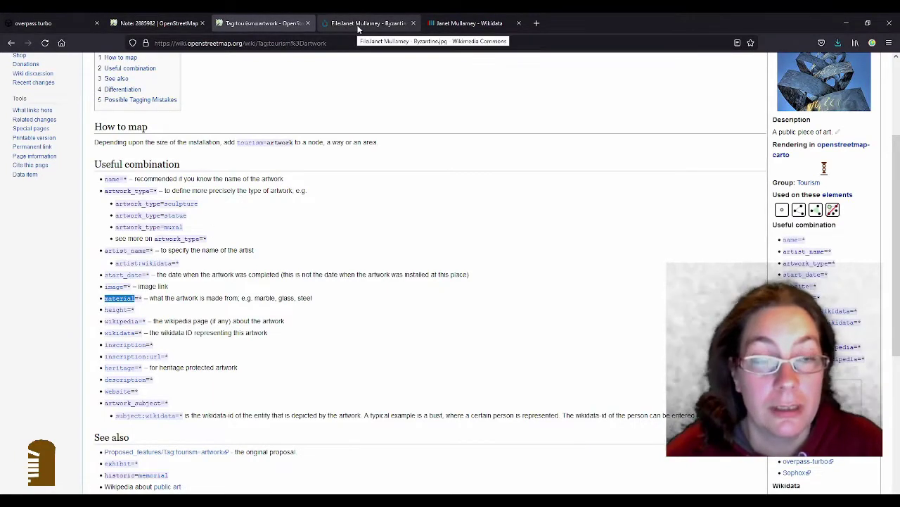
key(alt+Tab)
click(43, 427)
key(ctrl+v)
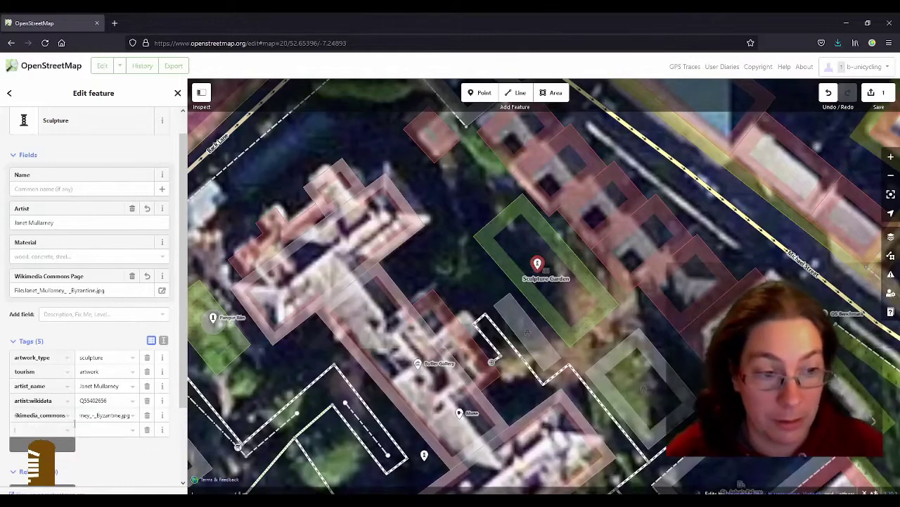
key(Tab)
Set the material value to Indian Black Granite, copied from the note
key(alt+Tab)
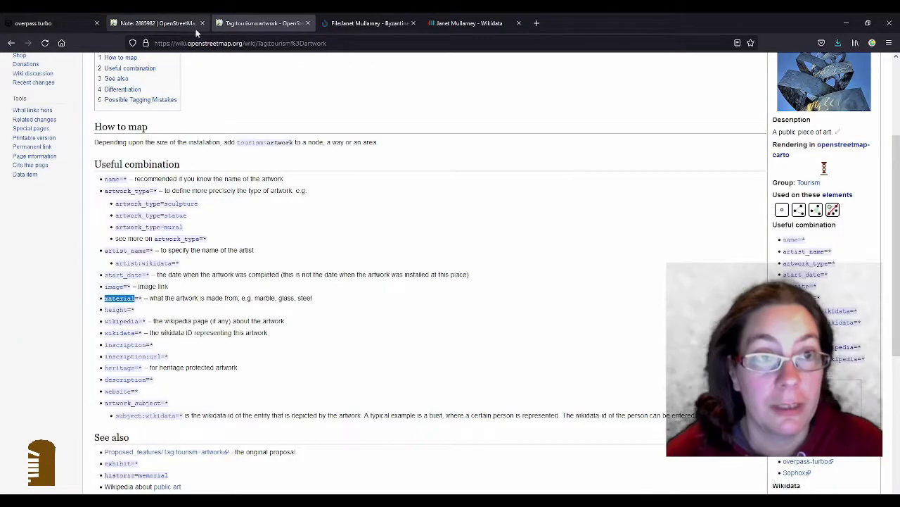
click(174, 26)
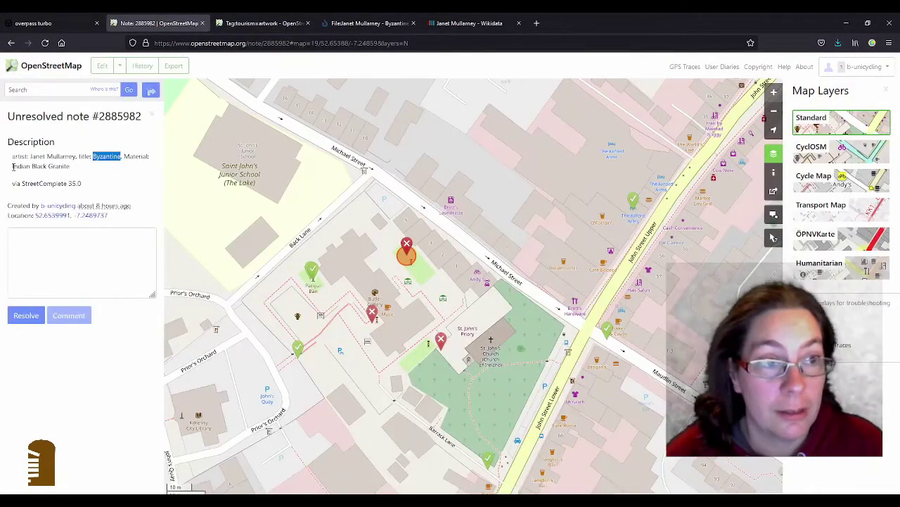
drag(13, 166, 116, 169)
key(ctrl+c)
key(alt+Tab)
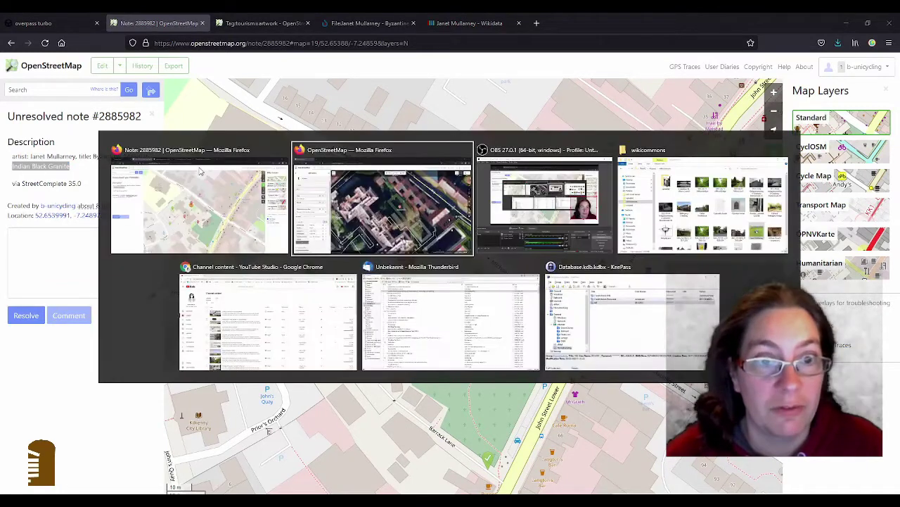
key(ctrl+v)
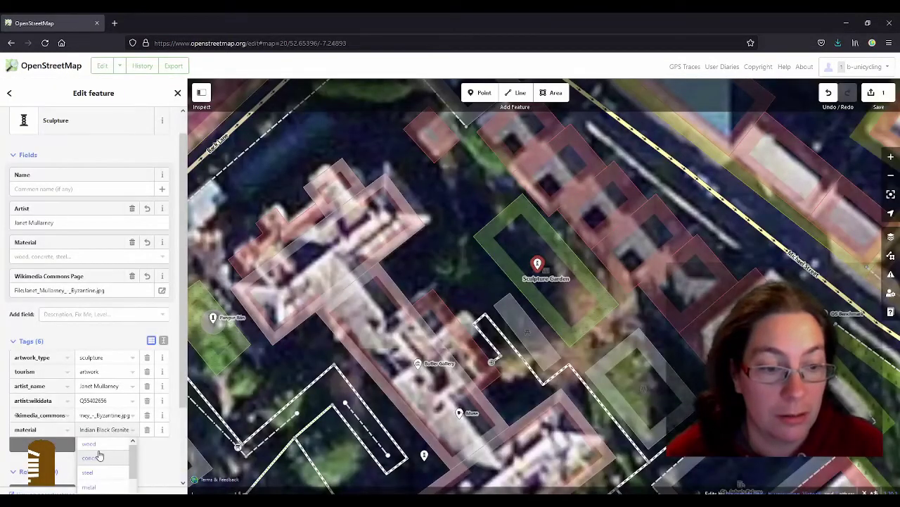
key(Return)
key(alt+Tab)
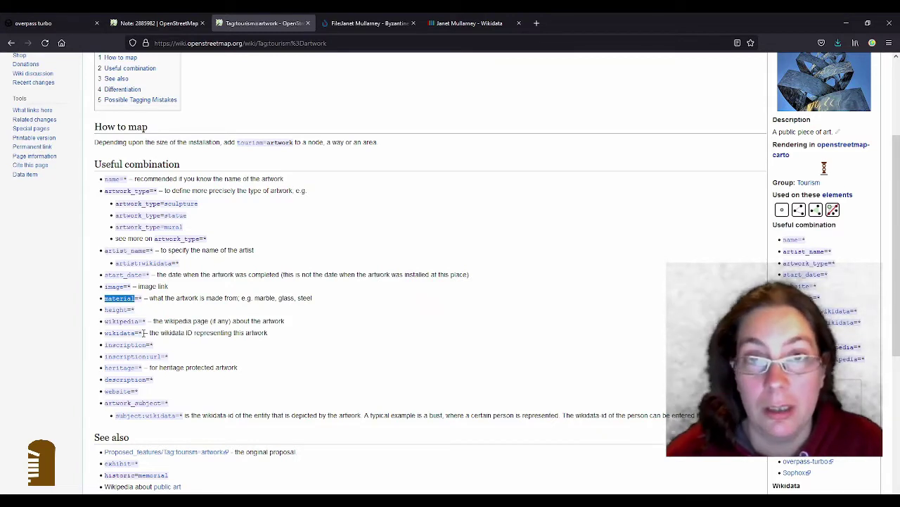
Scroll the wiki page down to artwork_subject and copy that key name
scroll(166, 332, down, 1)
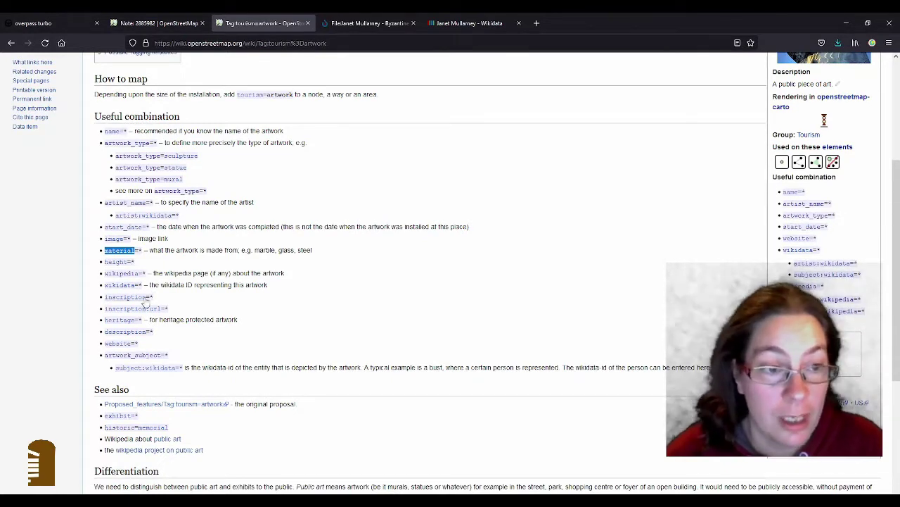
scroll(158, 310, down, 1)
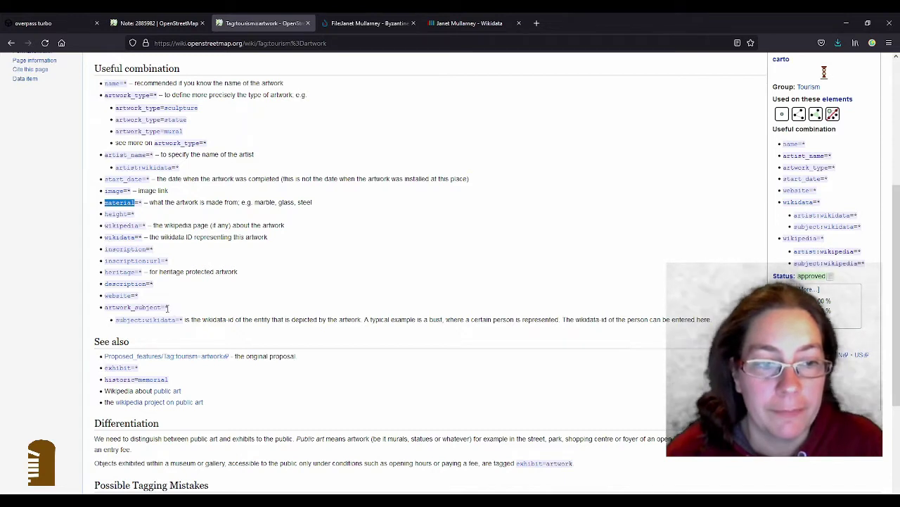
drag(164, 307, 105, 308)
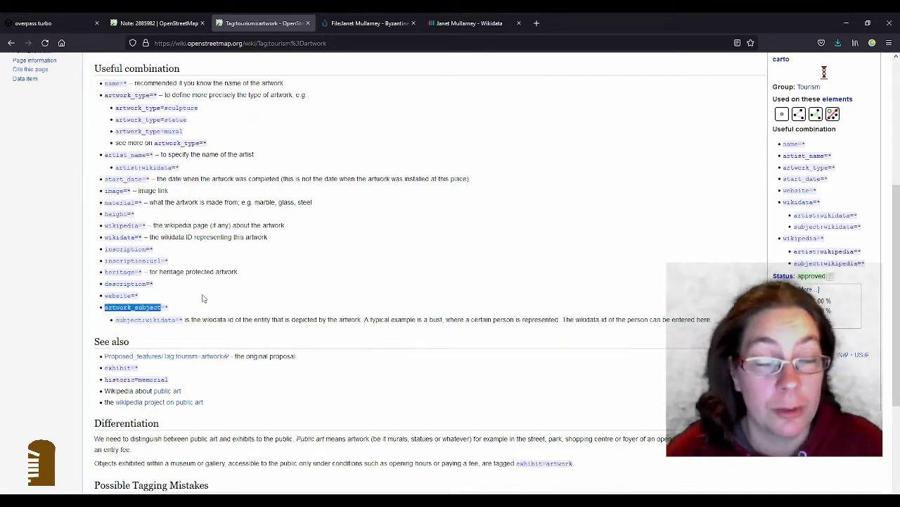
key(alt+Tab)
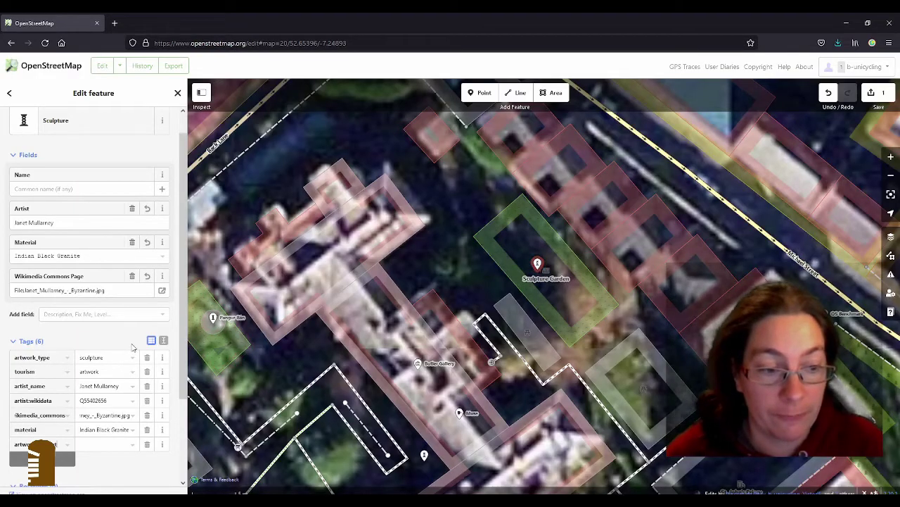
Browse the artwork_subject value suggestions, then delete that tag row from the sculpture
key(Tab)
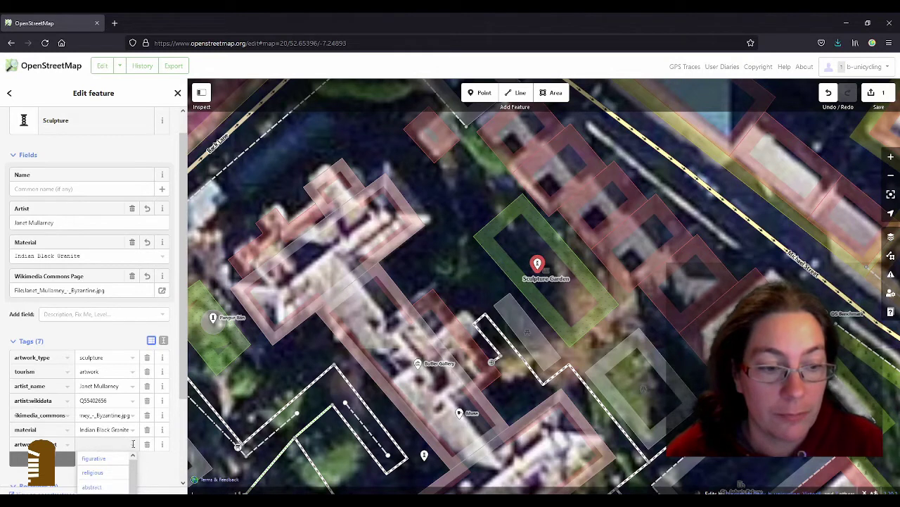
scroll(158, 401, down, 2)
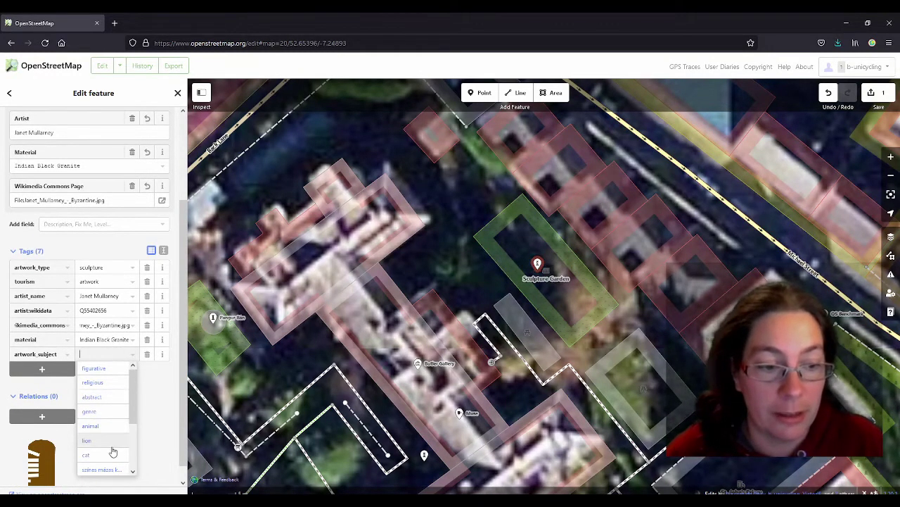
scroll(119, 442, down, 1)
scroll(117, 440, up, 2)
scroll(155, 420, up, 5)
scroll(162, 425, down, 5)
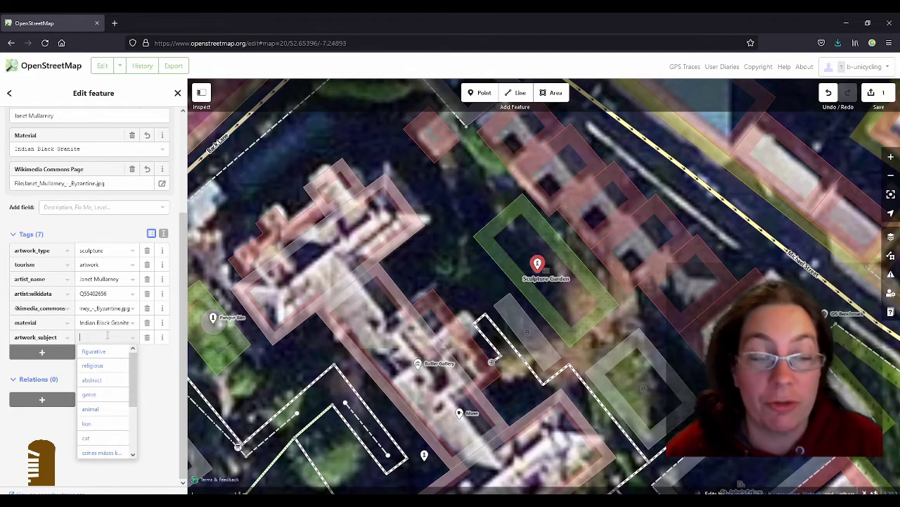
scroll(115, 384, down, 1)
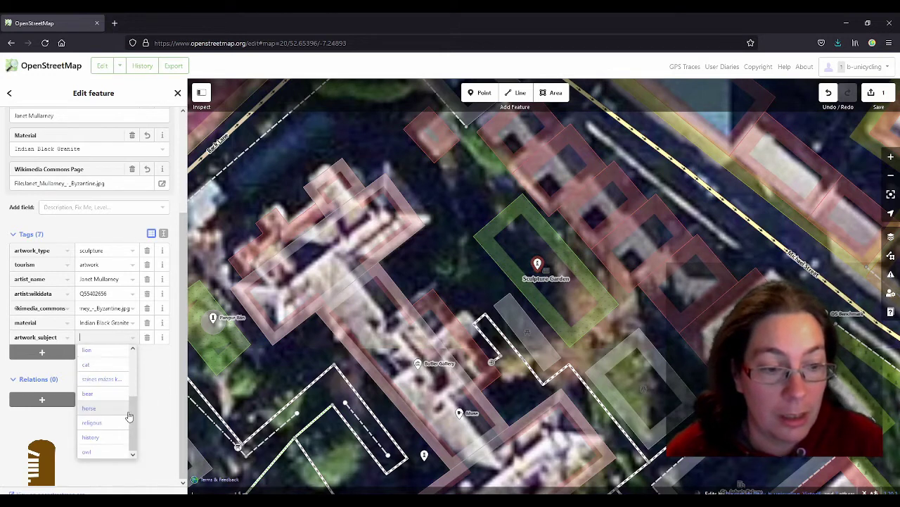
scroll(87, 415, up, 1)
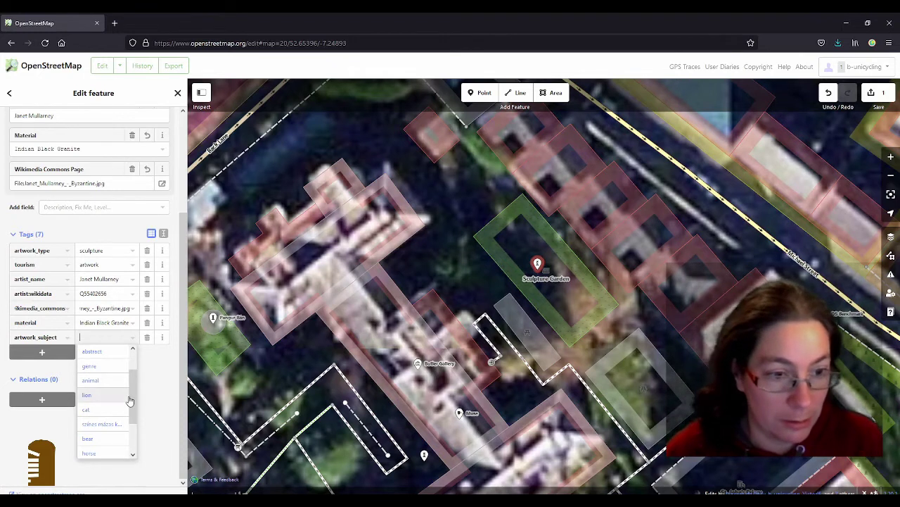
click(147, 337)
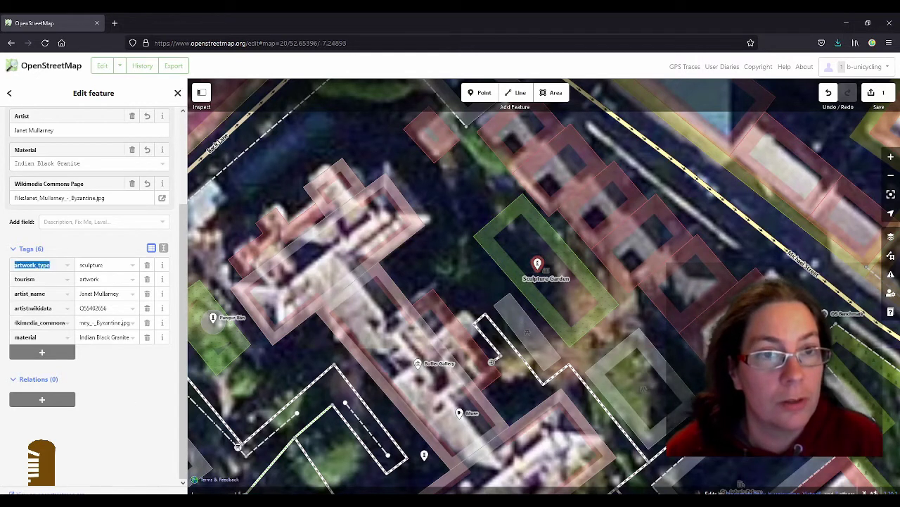
Check the artwork tagging wiki page, then resolve the map note describing the sculpture
key(alt+Tab)
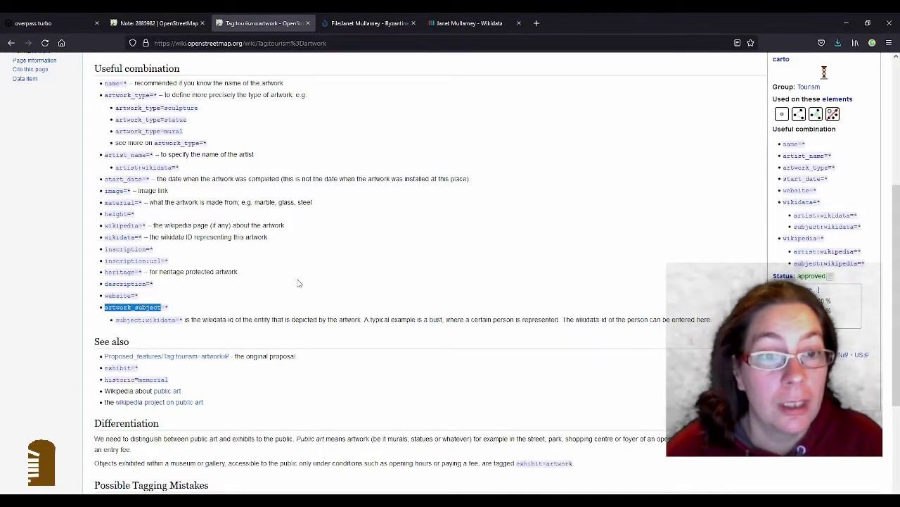
scroll(300, 282, up, 1)
key(alt+Tab)
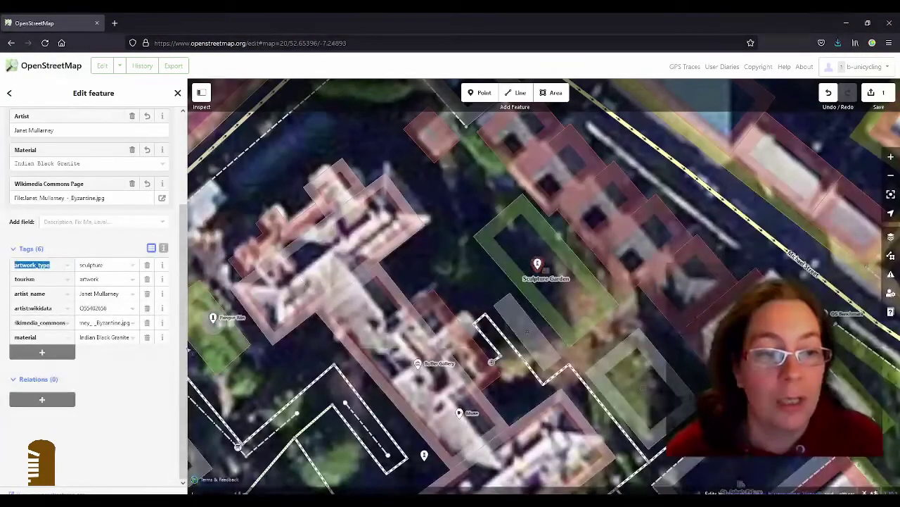
drag(468, 297, 446, 205)
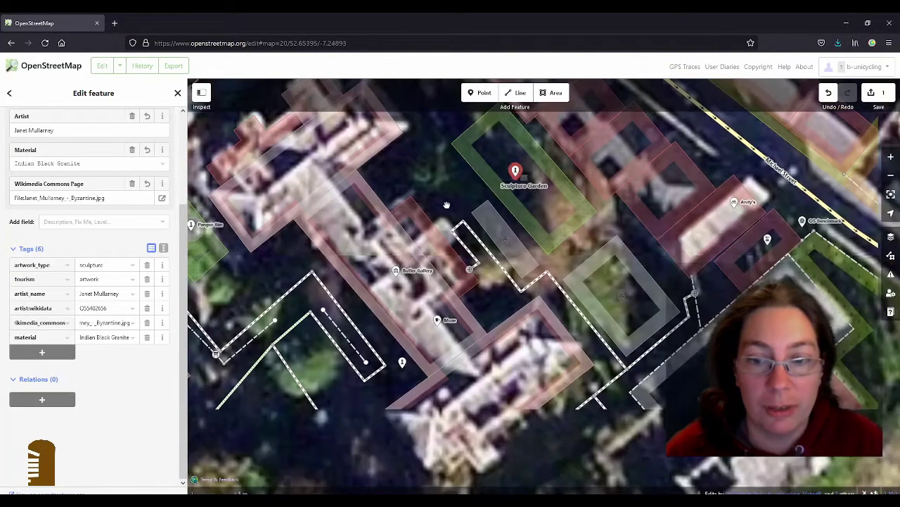
key(alt+Tab)
key(alt+Tab)
key(alt+Tab)
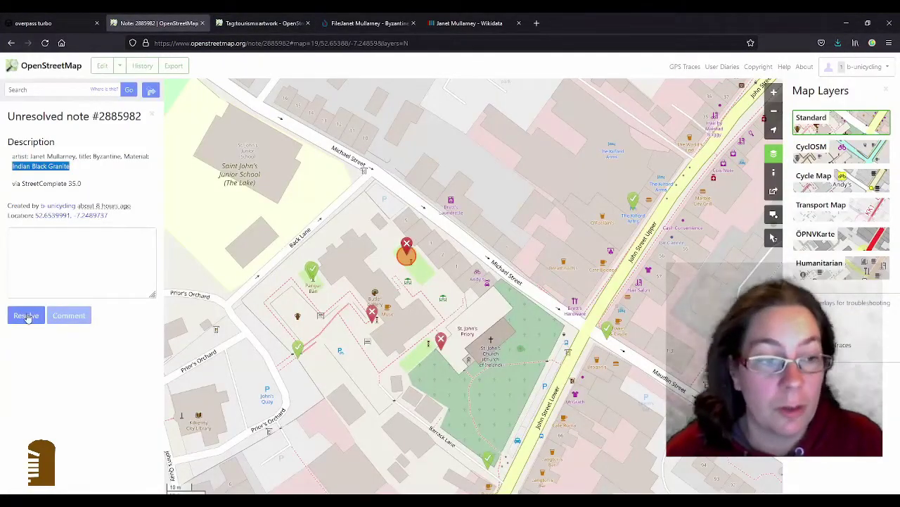
click(26, 316)
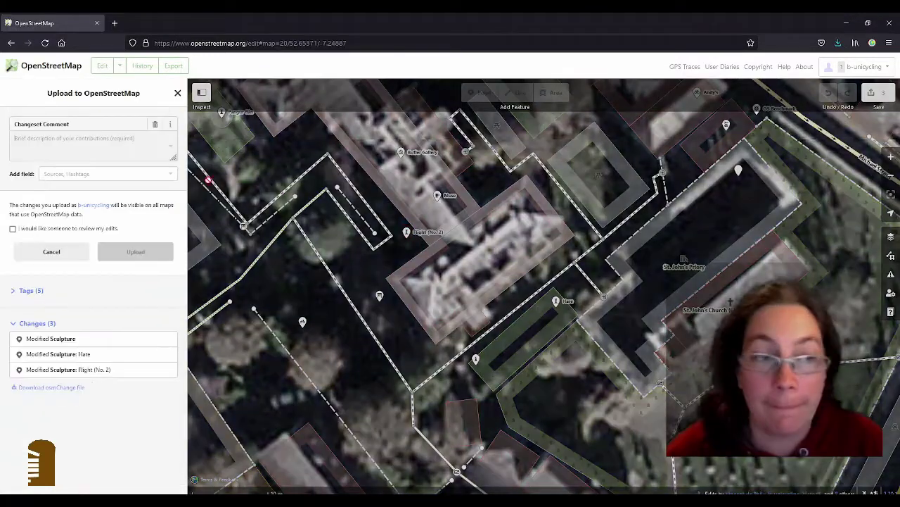
Upload the changeset with comment 'added details to artwork' and sources Notes and Survey
click(76, 140)
text(added de)
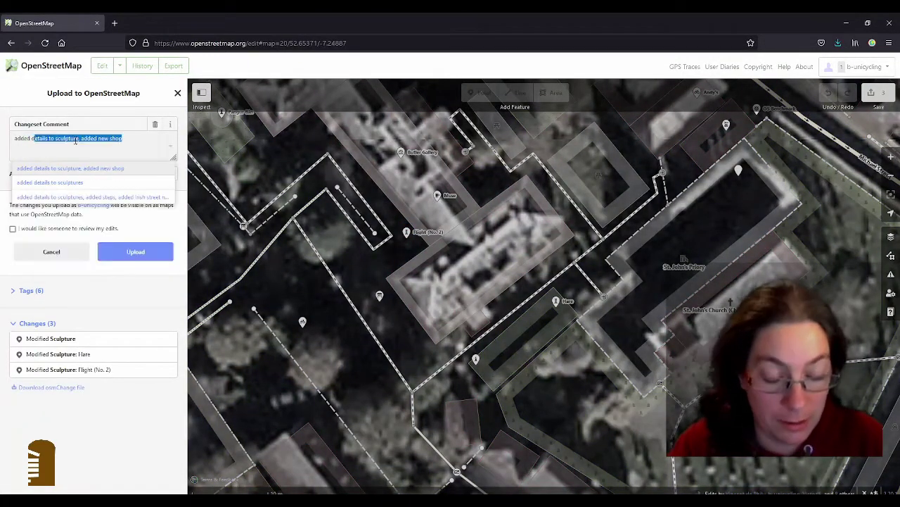
text(tails to artwork)
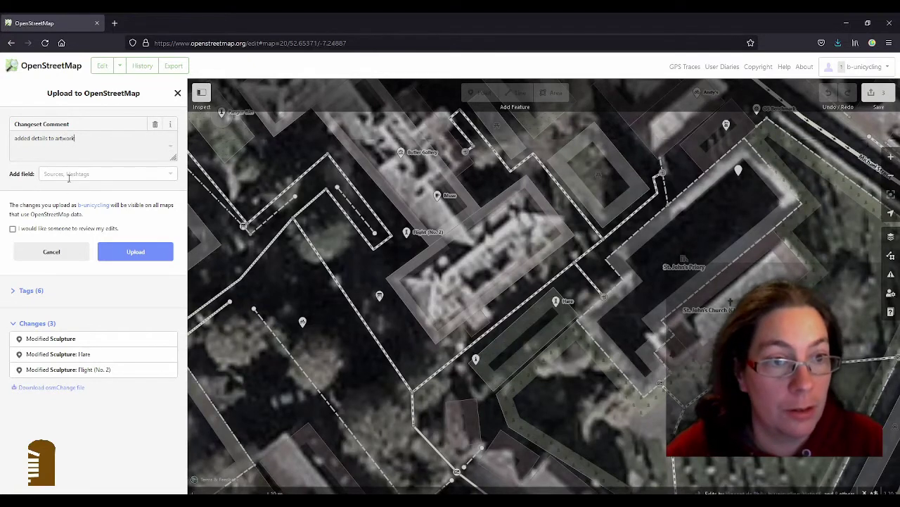
click(68, 179)
text(s)
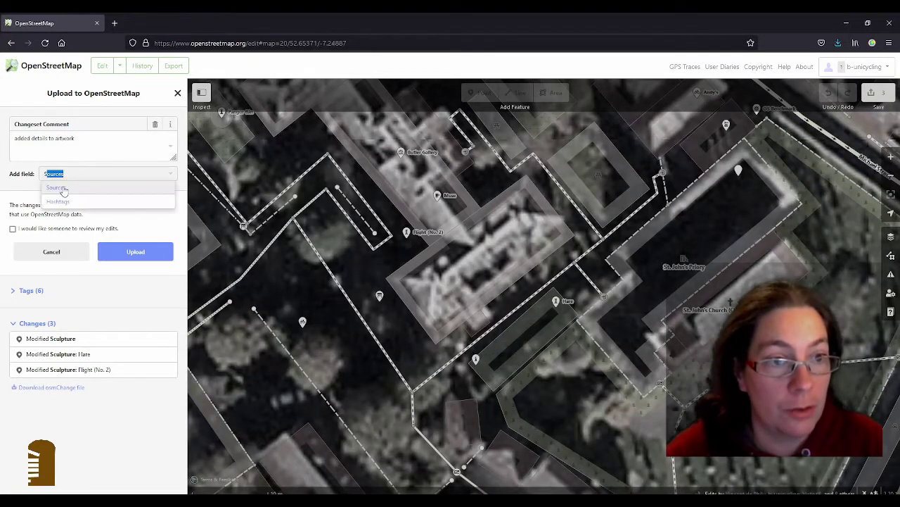
key(Return)
text(notes)
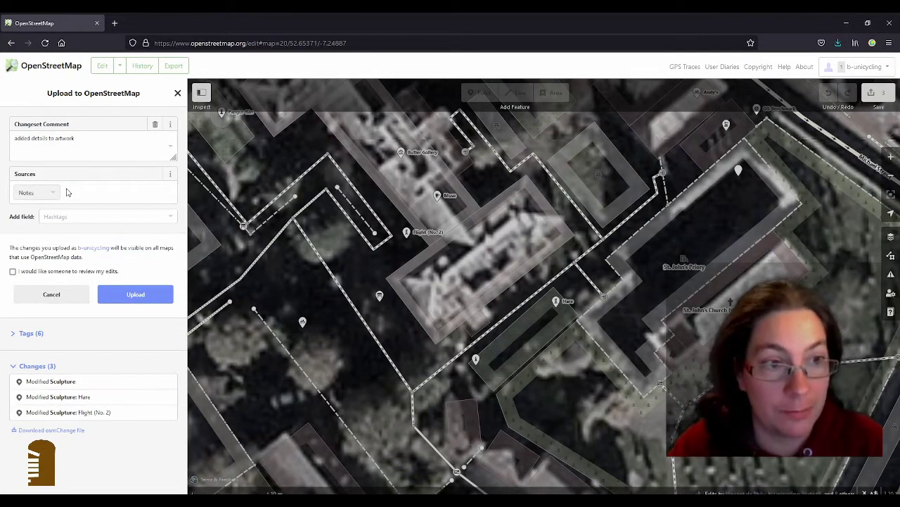
key(Return)
text(survey)
click(43, 212)
click(138, 296)
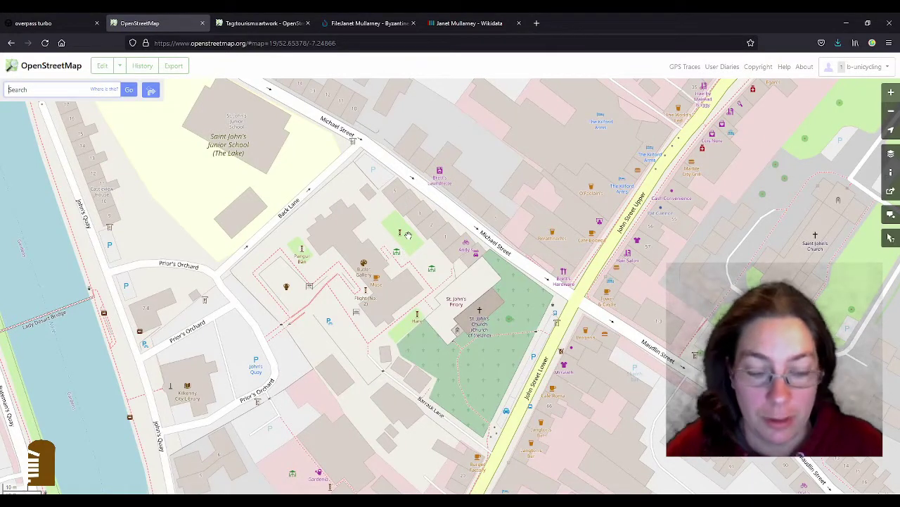
Reload the map with F5 and enable the Map Data overlay from the Layers panel
key(F5)
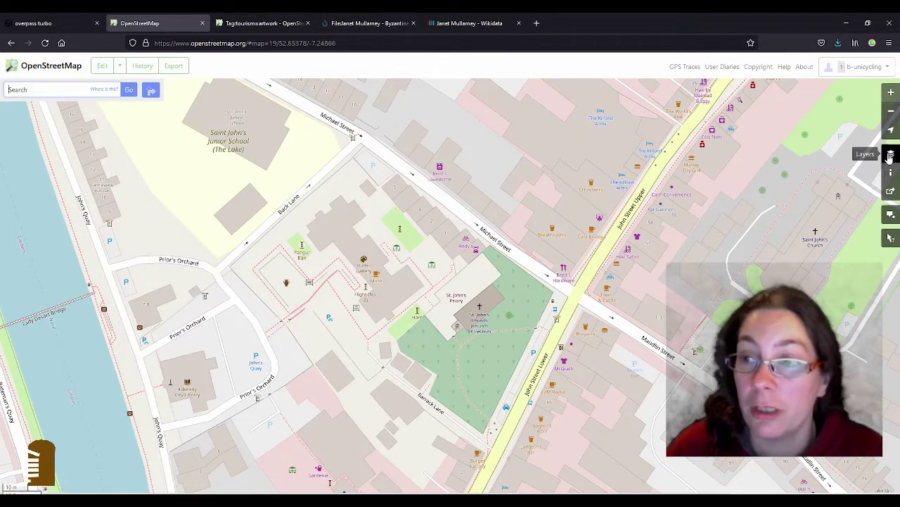
click(892, 156)
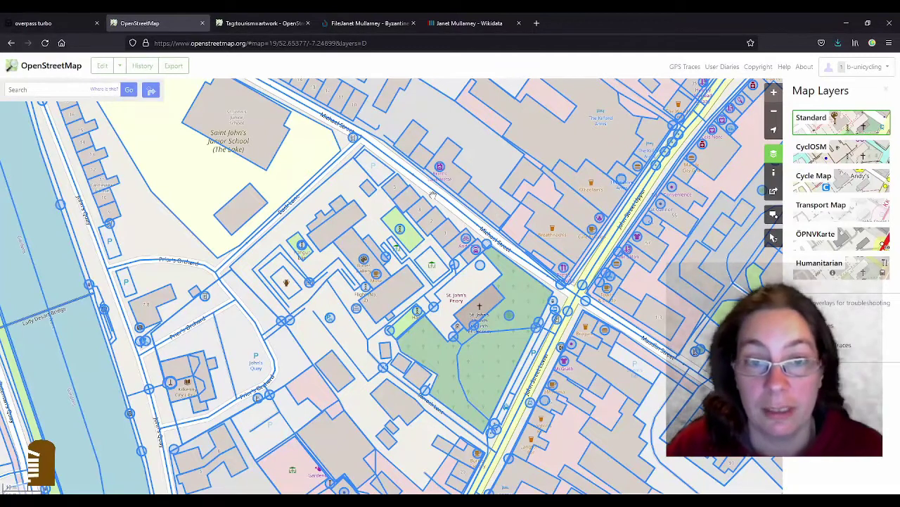
click(400, 231)
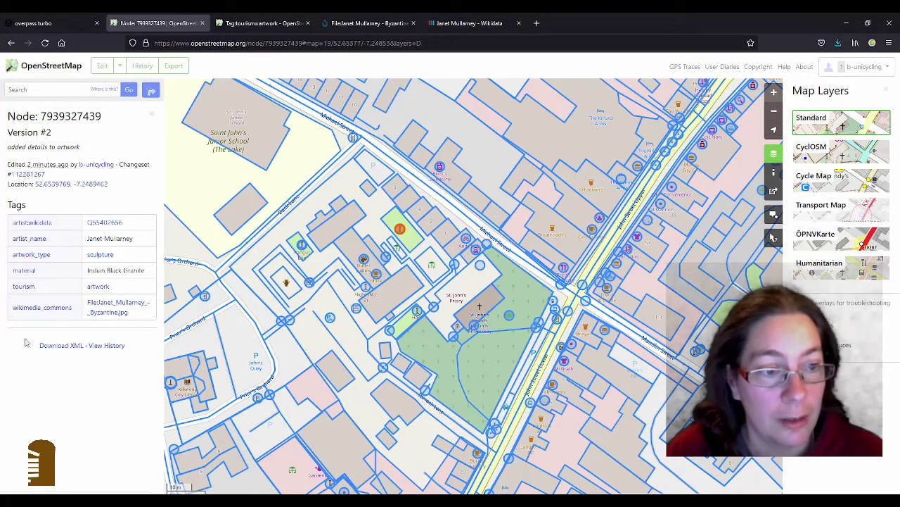
click(111, 310)
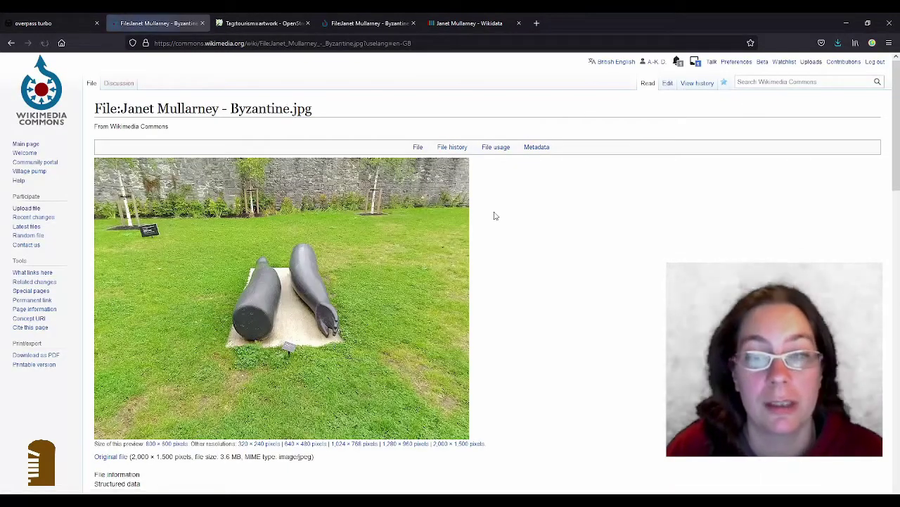
click(11, 43)
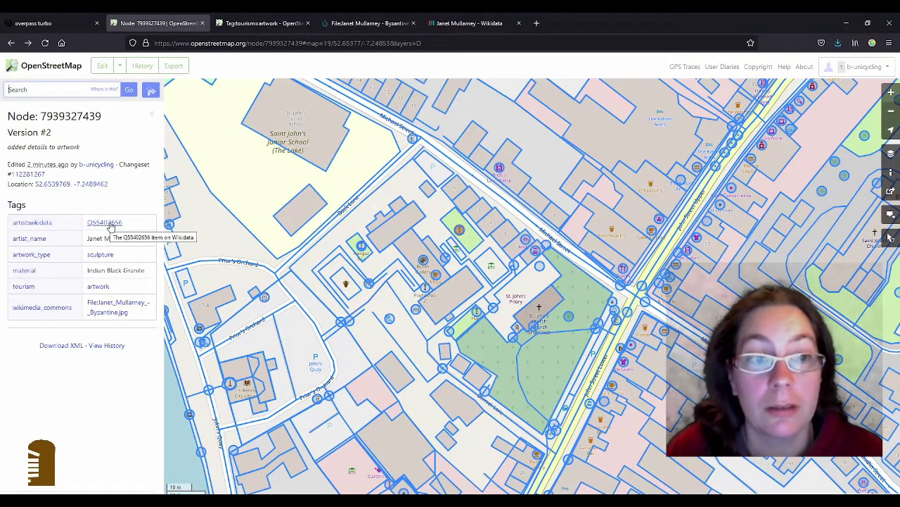
Browse the artist's Wikidata entry, then return to the node's version #2 tags
click(109, 224)
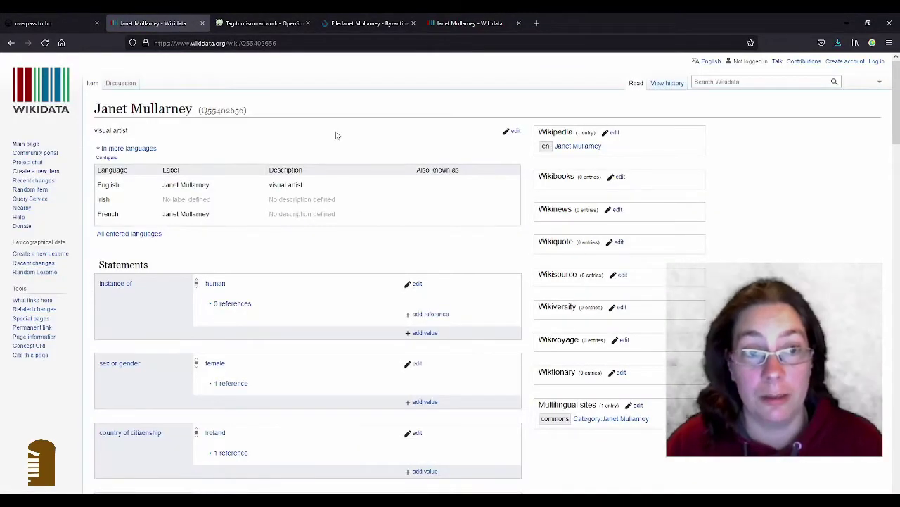
scroll(377, 150, down, 8)
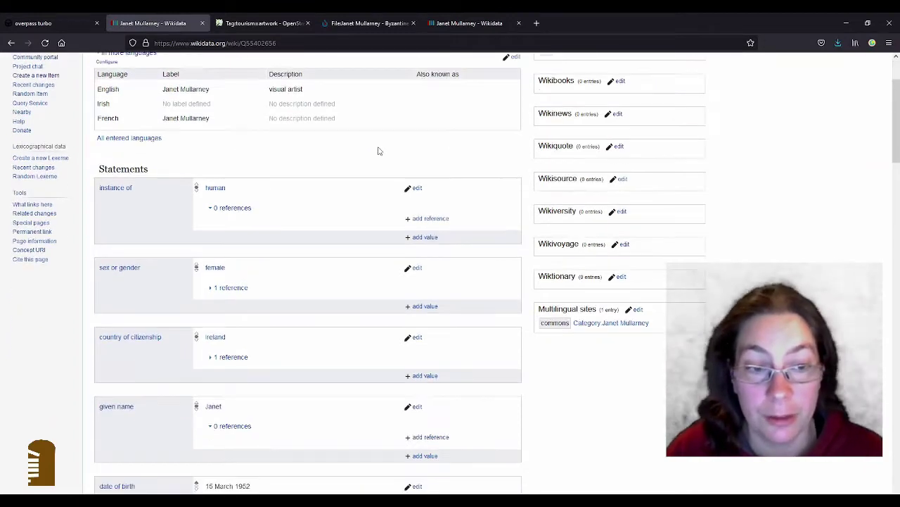
scroll(378, 150, down, 8)
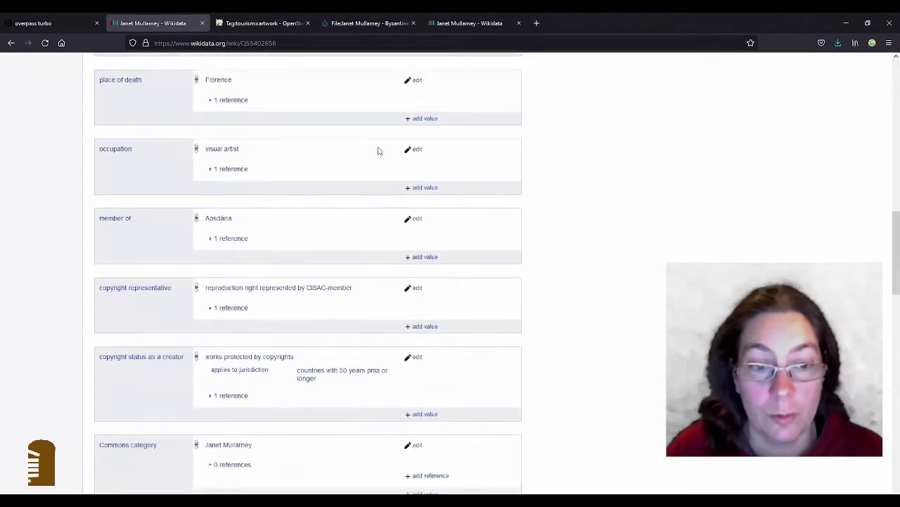
scroll(379, 150, down, 5)
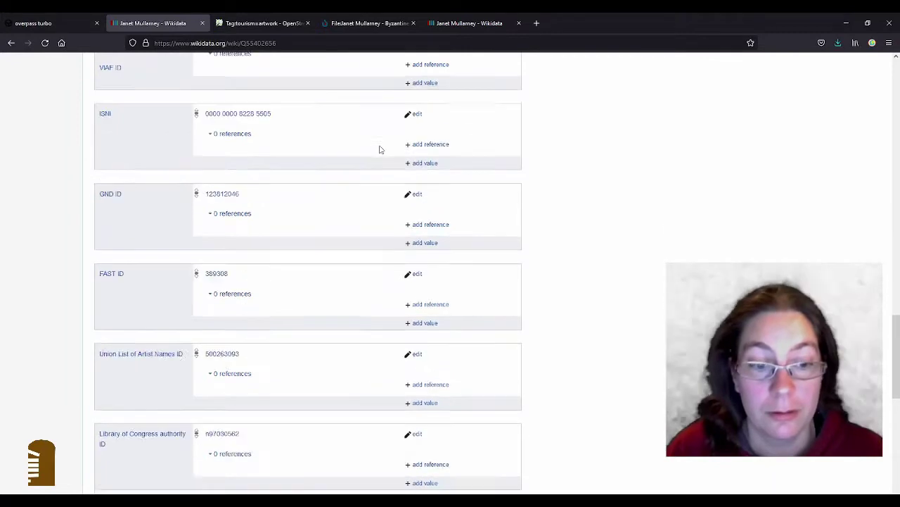
scroll(380, 151, up, 10)
scroll(381, 151, up, 5)
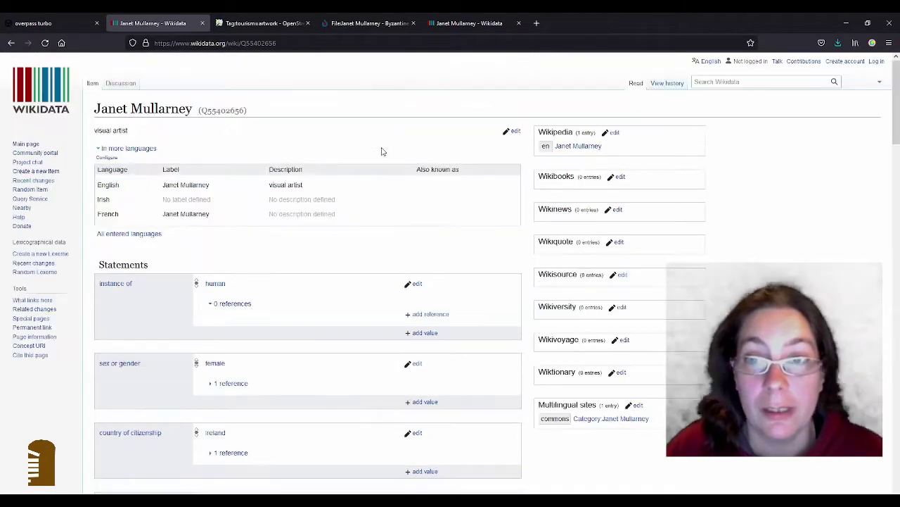
click(12, 44)
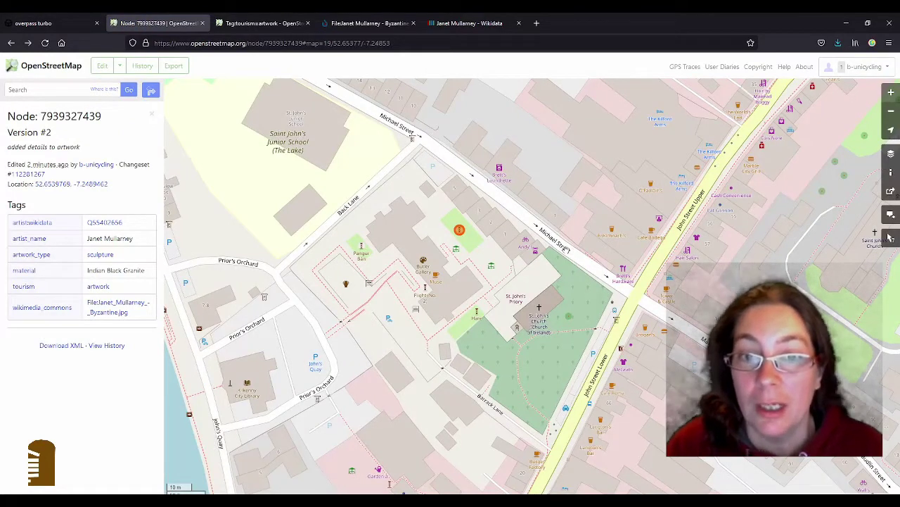
Close the node panel and centre the map on St Mary's Graveyard and Rose Inn Street
click(507, 267)
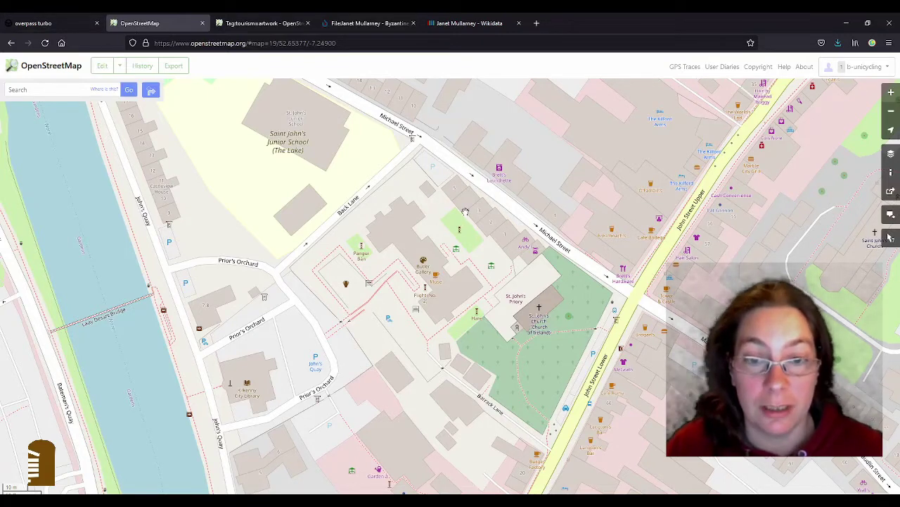
scroll(465, 211, down, 1)
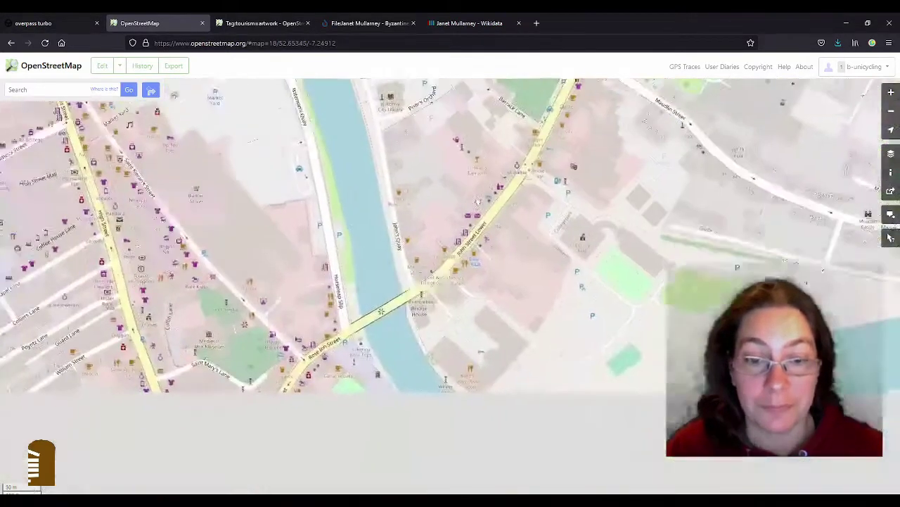
scroll(436, 242, up, 1)
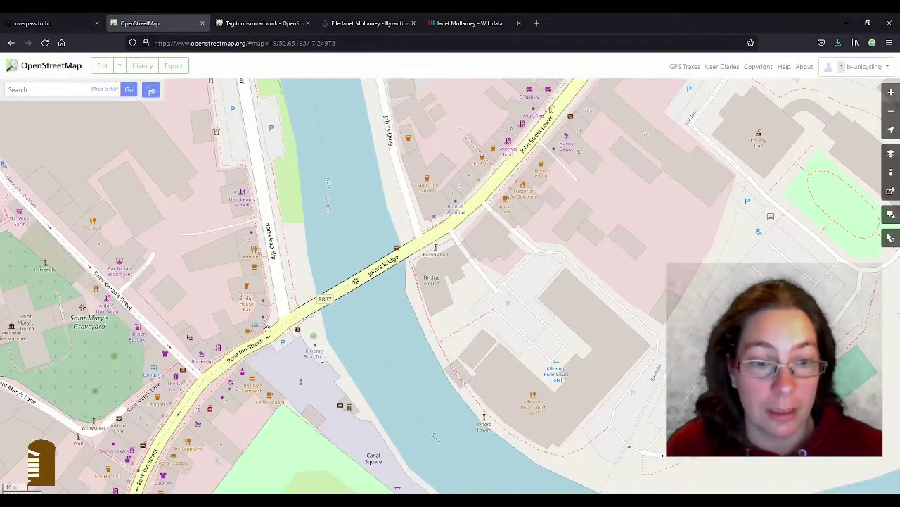
drag(168, 403, 399, 271)
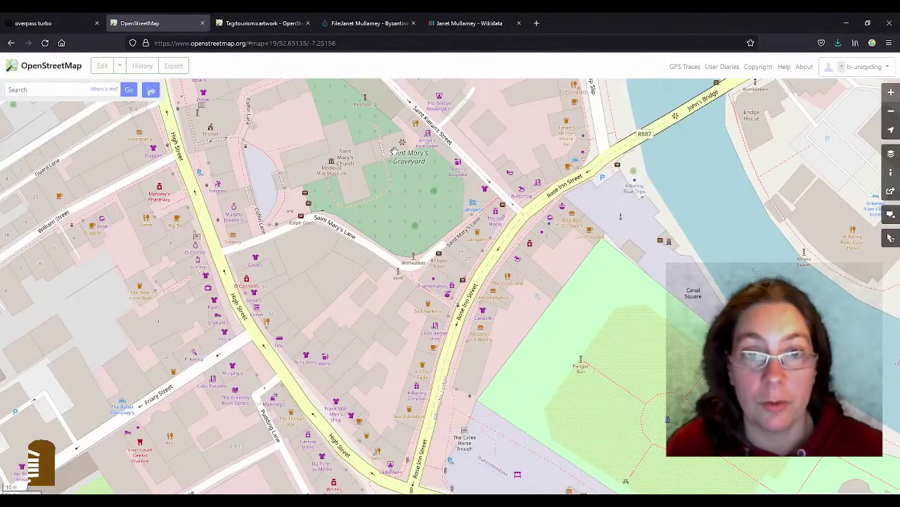
drag(390, 145, 386, 212)
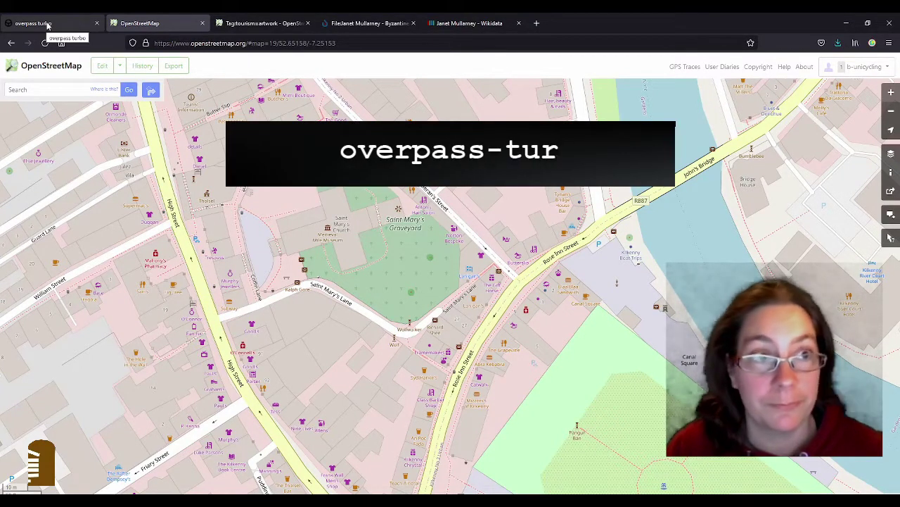
Build a Query Wizard search for artworks by the chosen artist_name in Overpass Turbo
click(47, 25)
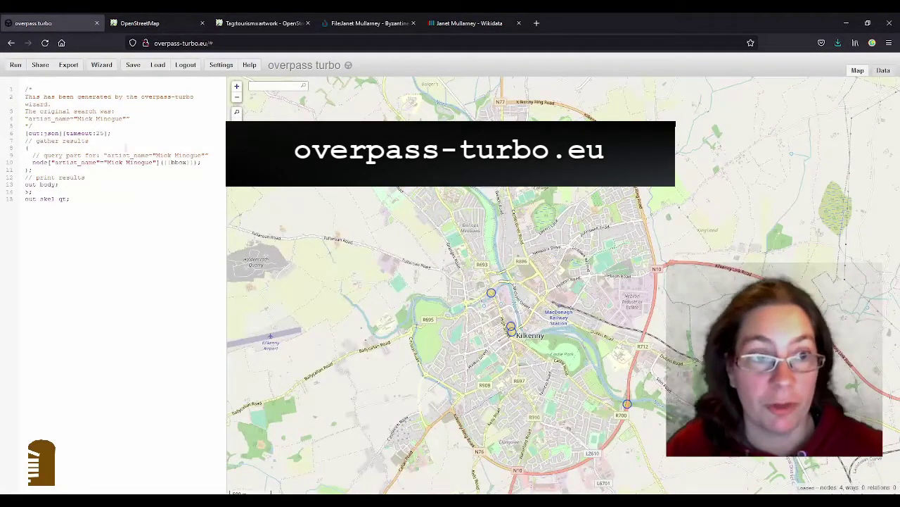
click(104, 65)
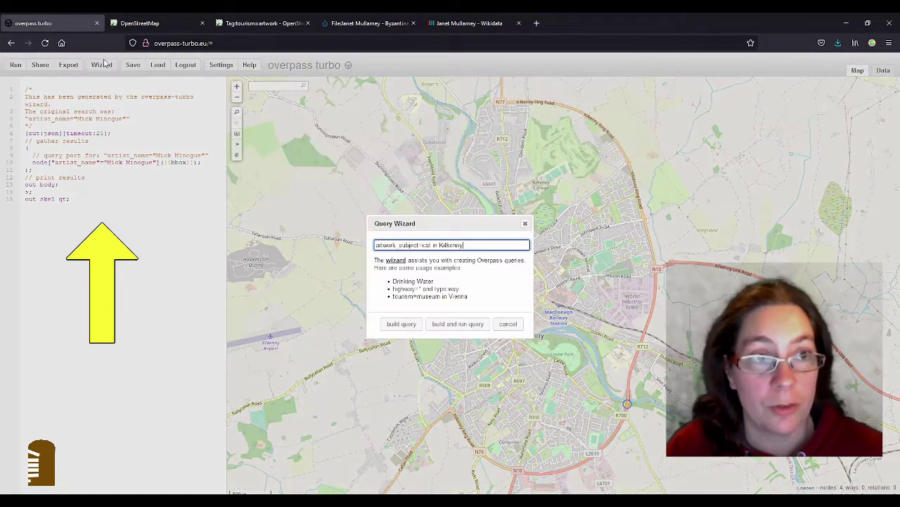
drag(498, 248, 259, 250)
key(BackSpace)
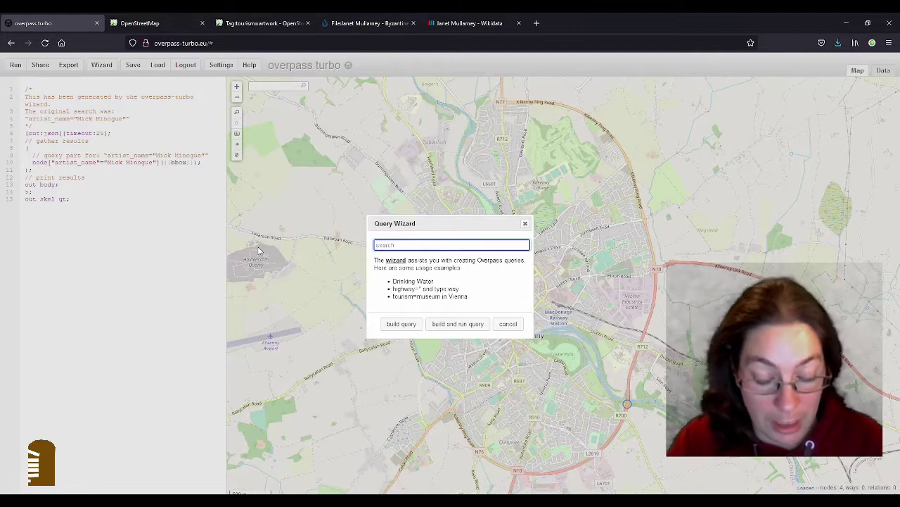
text(artist_name="Mick Minogue)
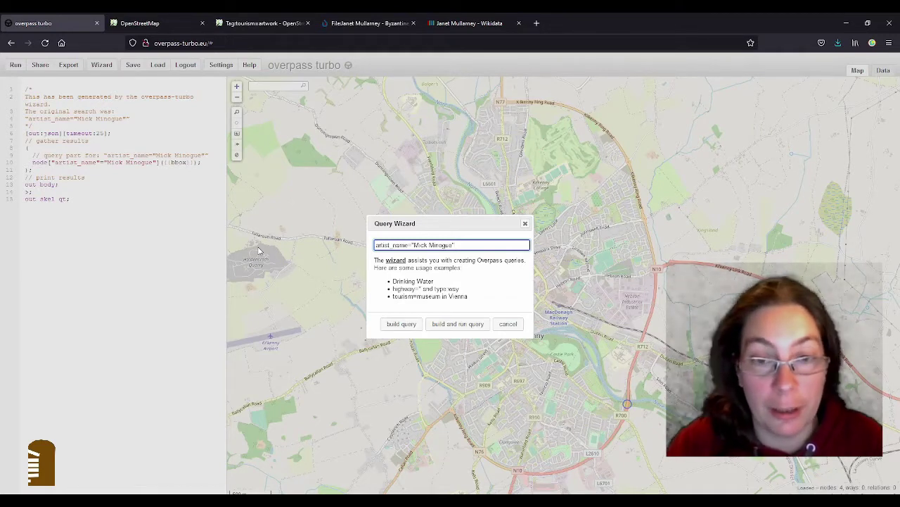
click(402, 325)
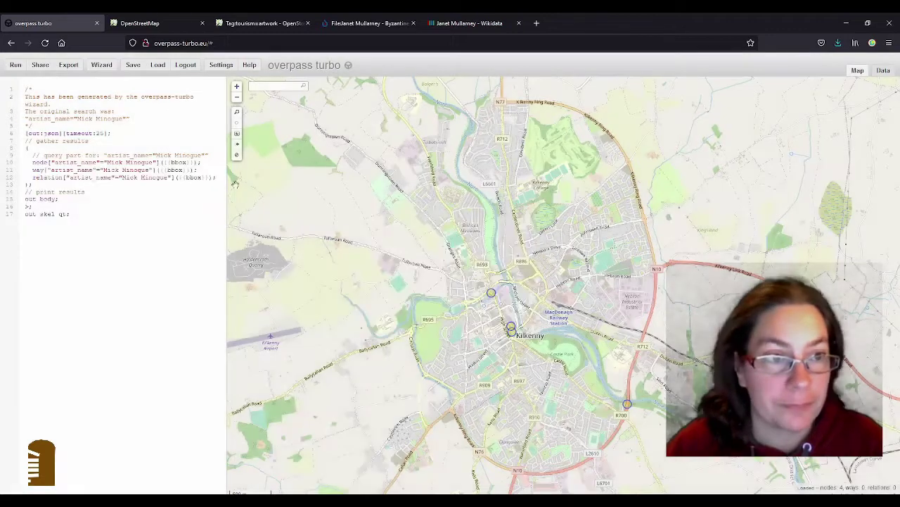
Delete the way and relation lines so the query searches nodes only
mouse_move(219, 176)
mouse_down()
mouse_move(199, 169)
mouse_move(211, 164)
mouse_up()
key(BackSpace)
key(BackSpace)
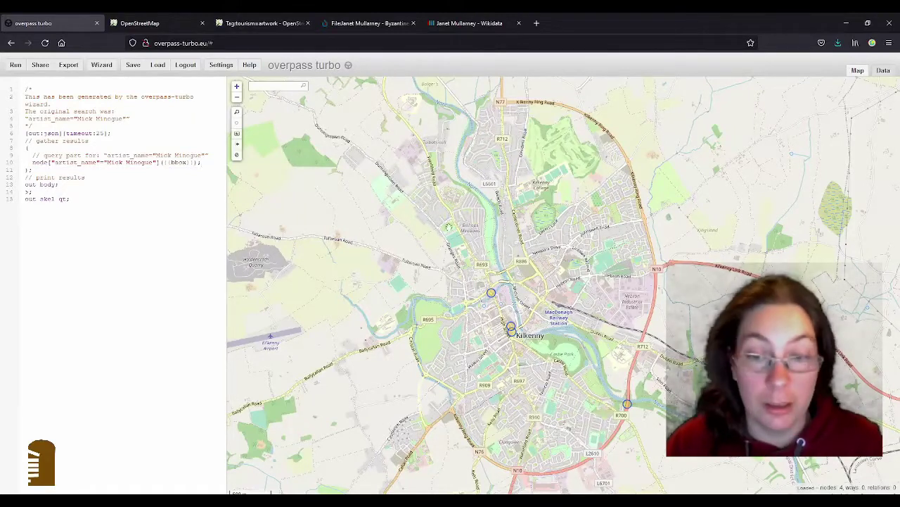
scroll(461, 216, down, 1)
scroll(462, 217, down, 3)
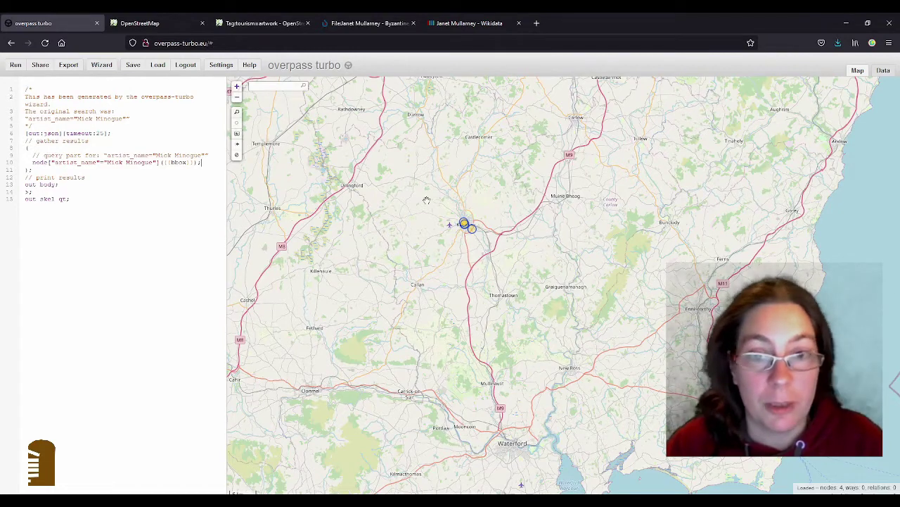
scroll(466, 218, up, 4)
scroll(481, 228, down, 4)
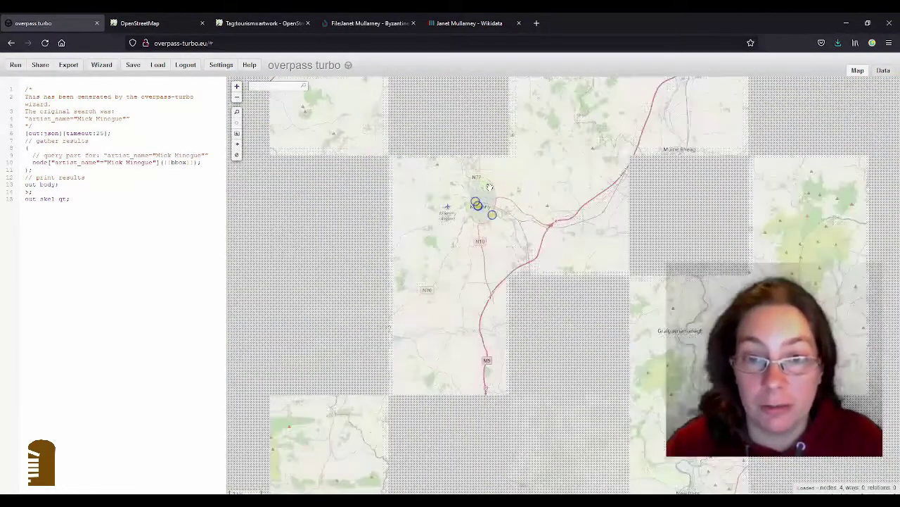
scroll(481, 185, down, 1)
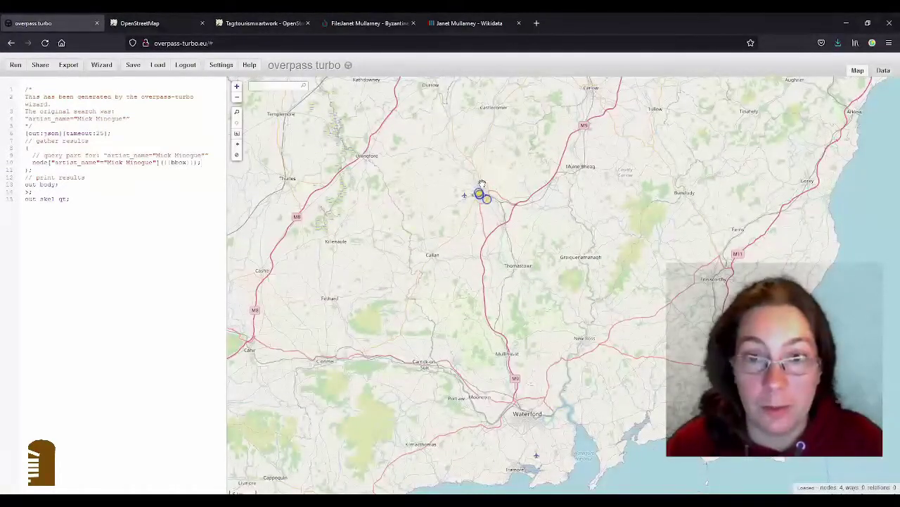
mouse_move(482, 184)
mouse_down()
mouse_move(506, 186)
mouse_move(490, 184)
mouse_up()
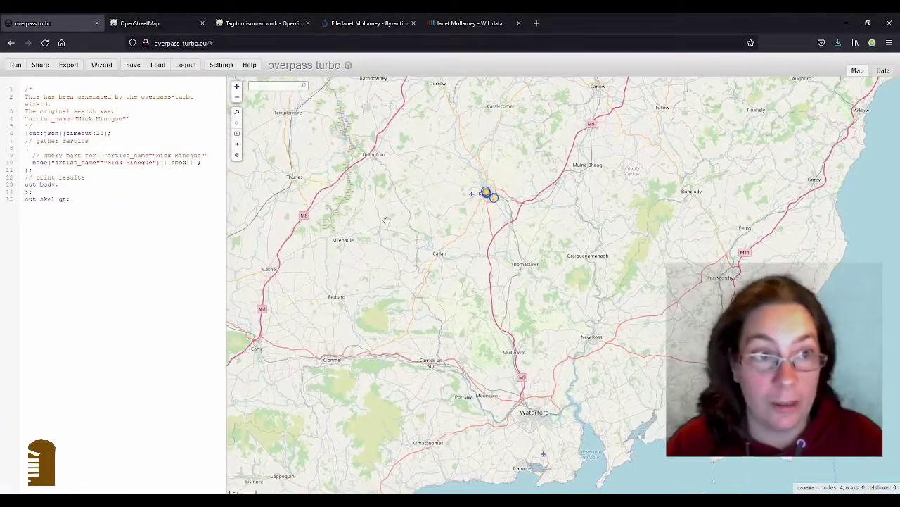
Run the node query, zoom into the map, and view the Wolf artwork node's tags
click(15, 66)
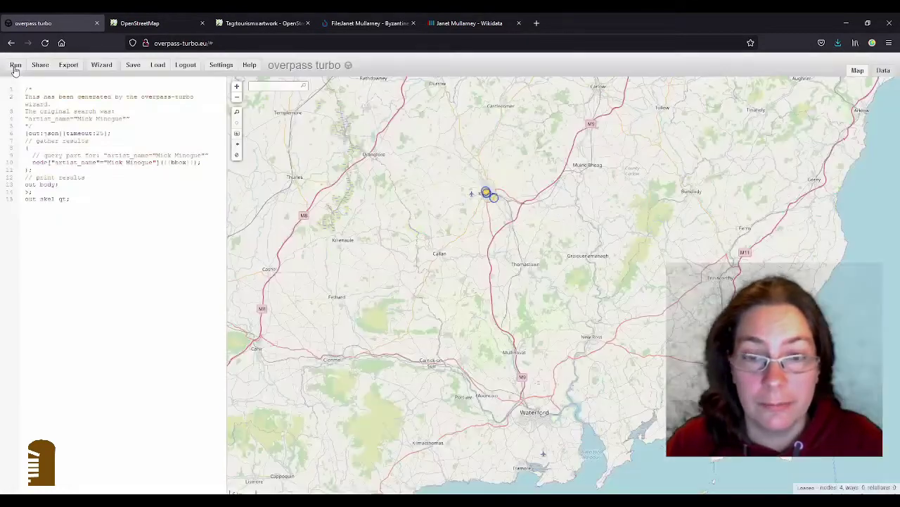
scroll(412, 296, down, 1)
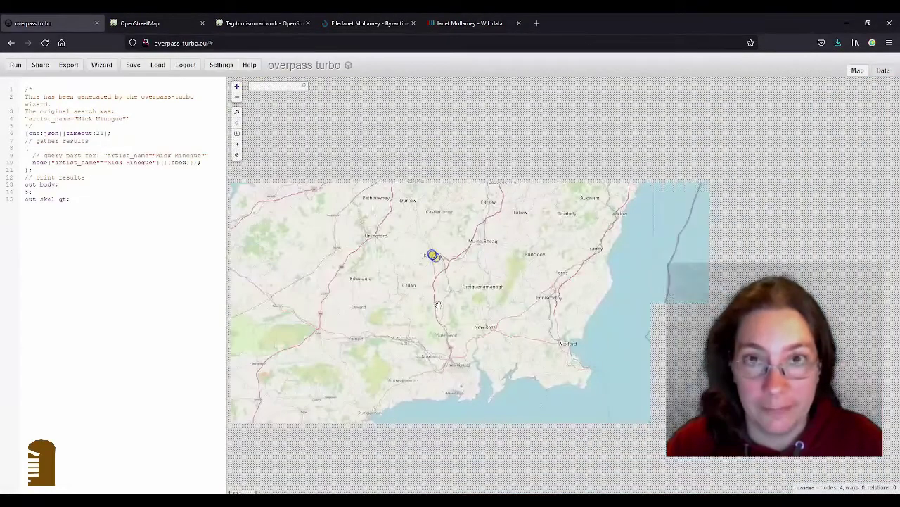
scroll(452, 215, up, 4)
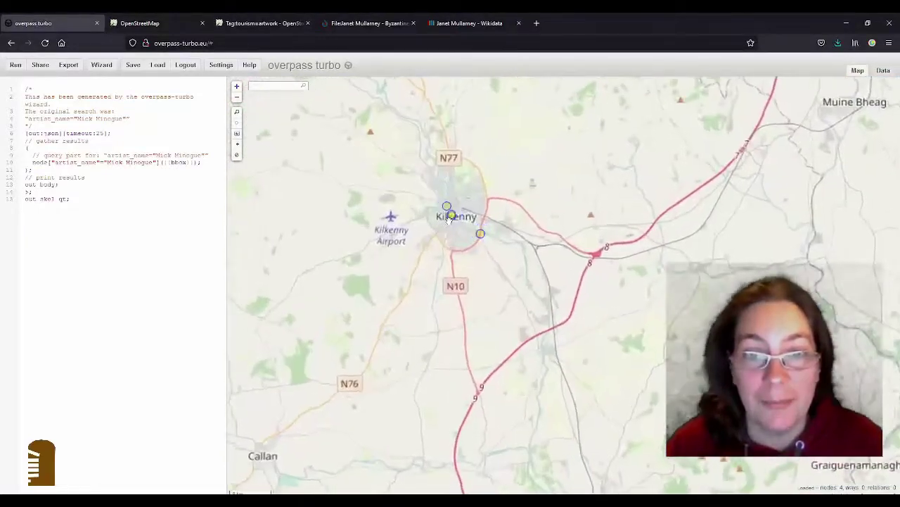
scroll(462, 196, up, 2)
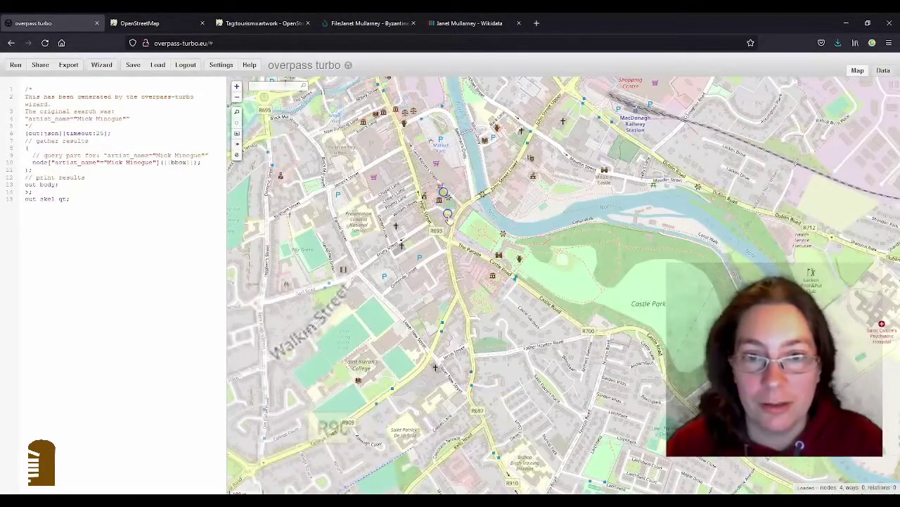
scroll(449, 216, up, 1)
scroll(450, 235, up, 2)
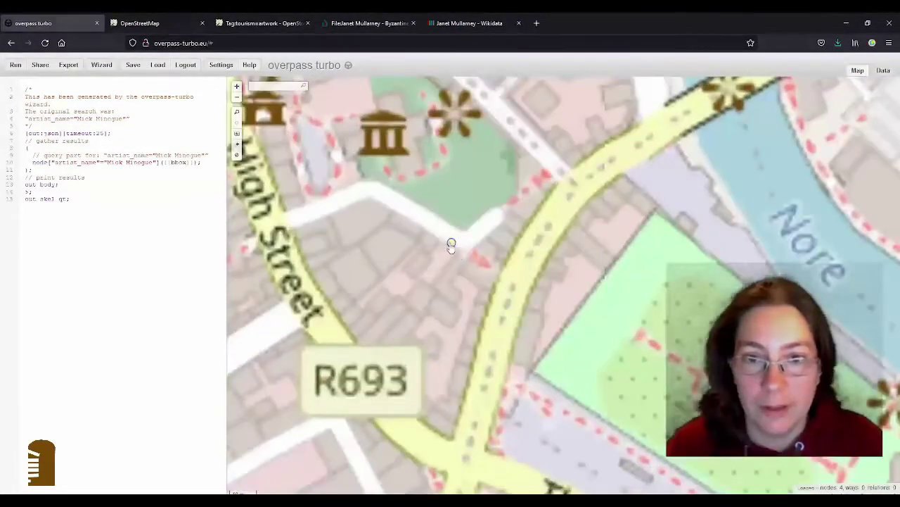
scroll(454, 244, up, 2)
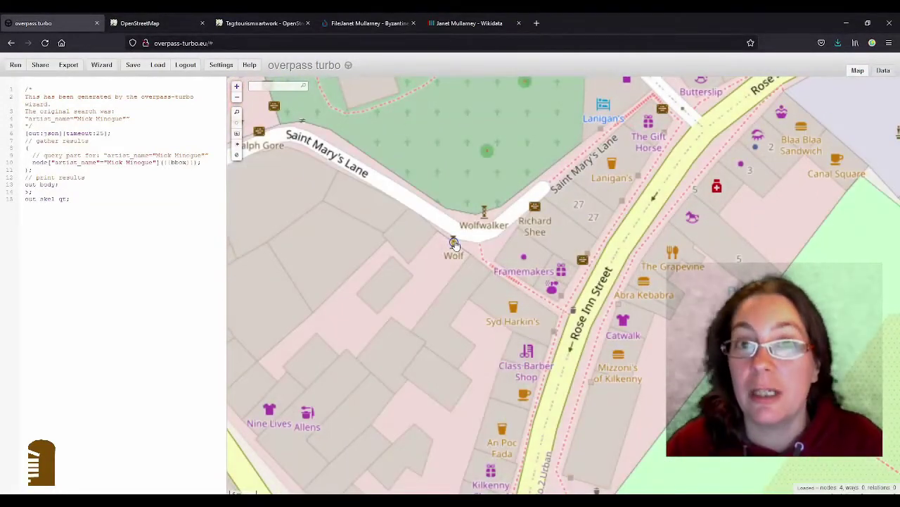
click(454, 244)
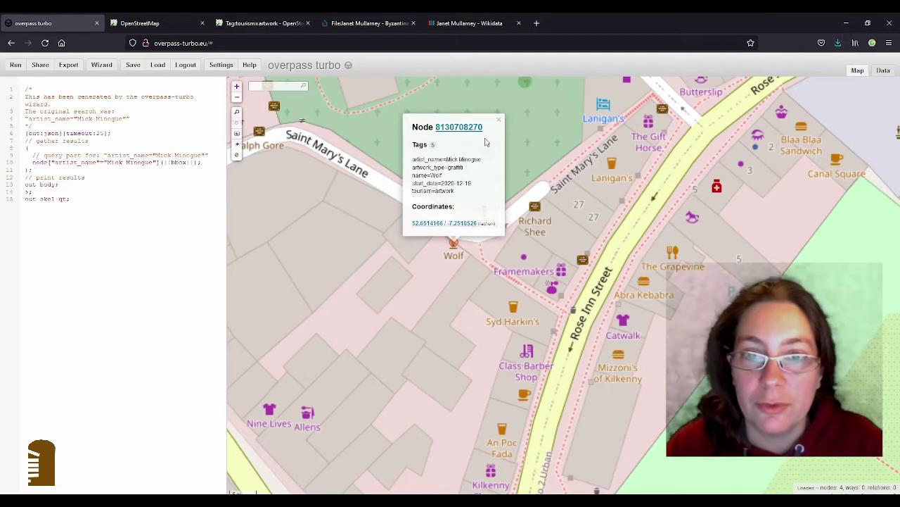
click(453, 331)
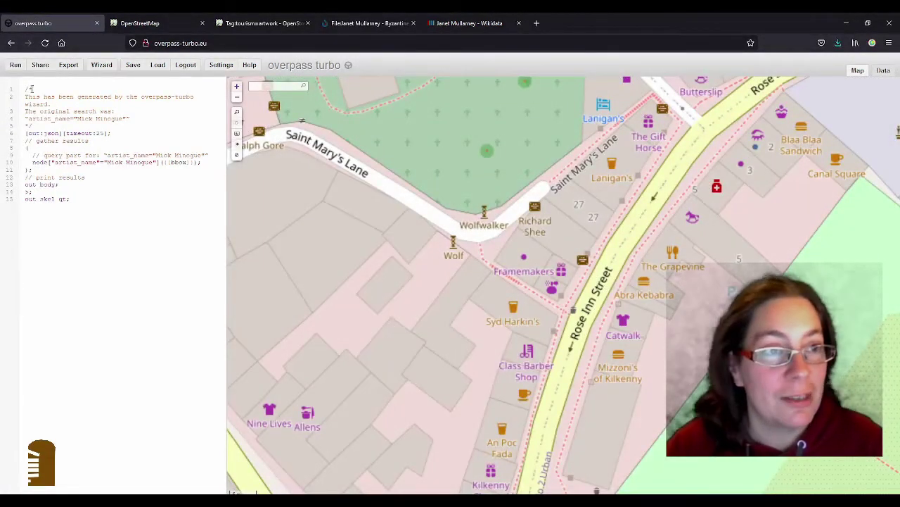
Rerun the query over Irishtown and open Marmalade Mountain's 14-tag popup beside CakeFace patisserie
click(16, 65)
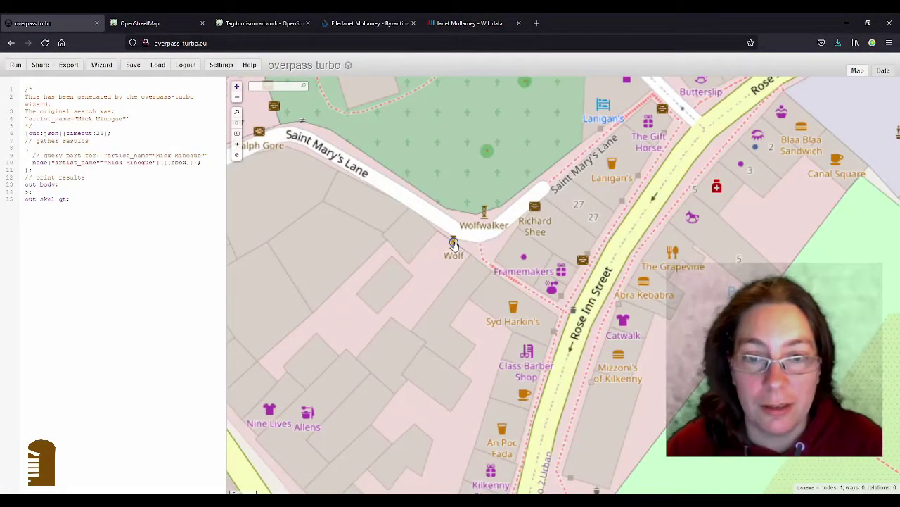
click(453, 244)
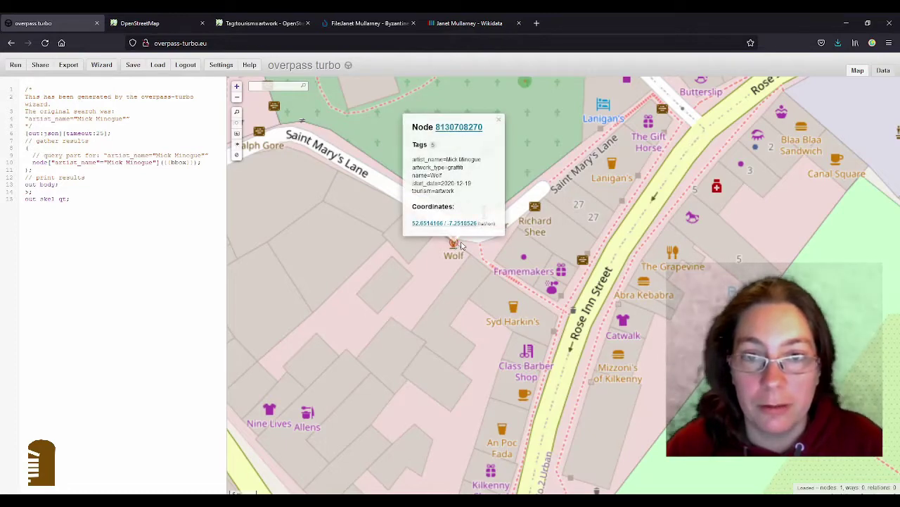
scroll(458, 295, down, 1)
scroll(540, 348, down, 3)
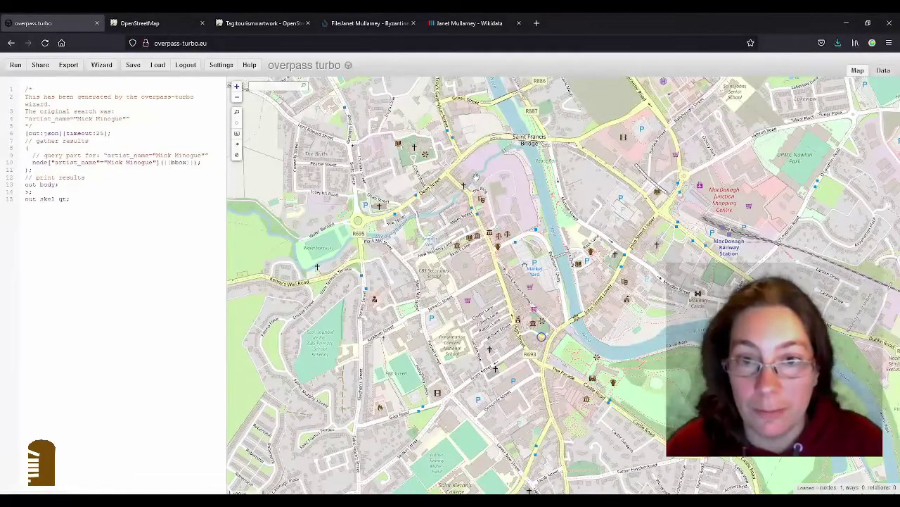
scroll(470, 174, up, 2)
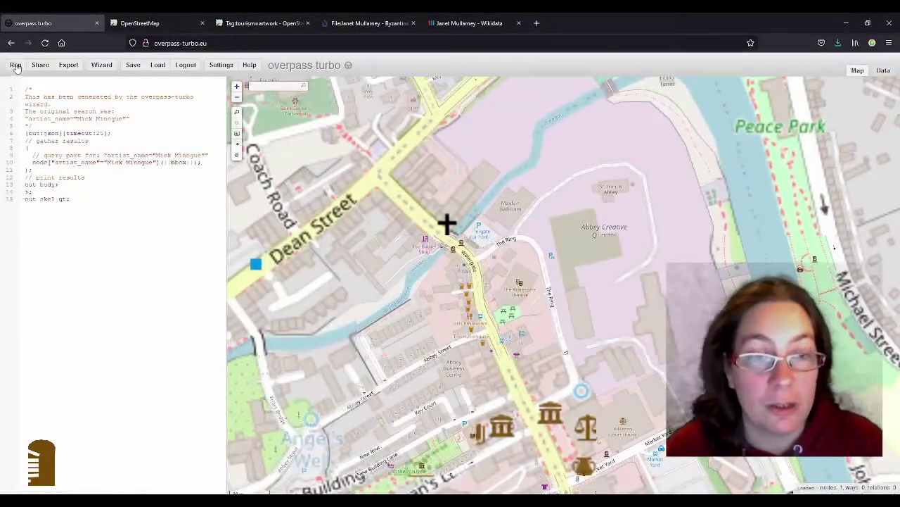
click(15, 65)
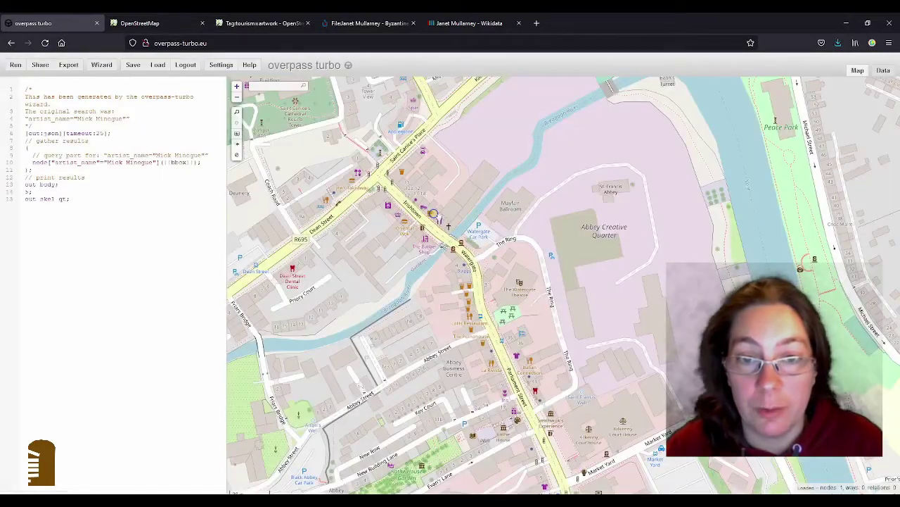
scroll(438, 218, up, 2)
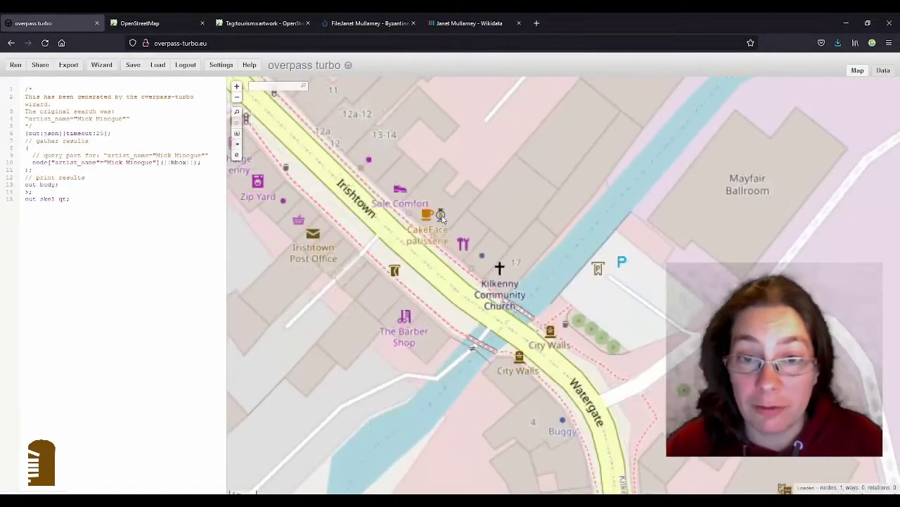
click(441, 216)
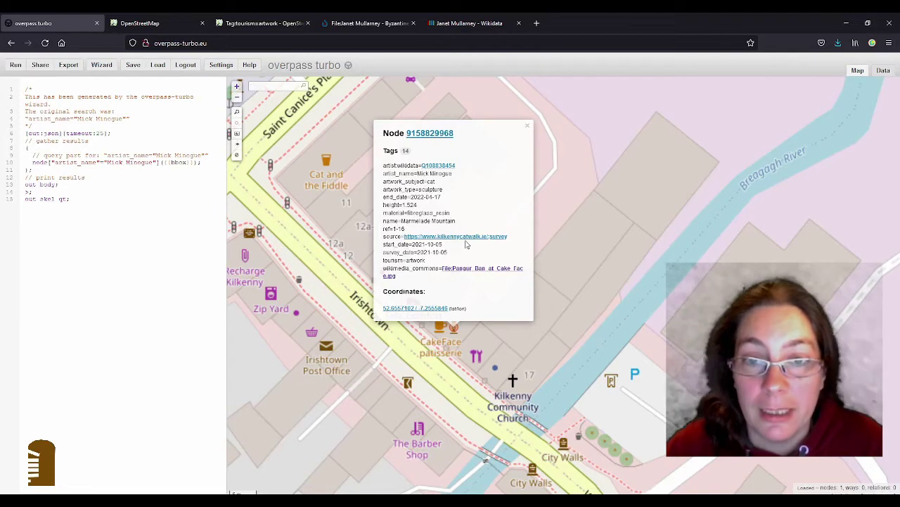
right_click(436, 166)
click(464, 175)
click(166, 23)
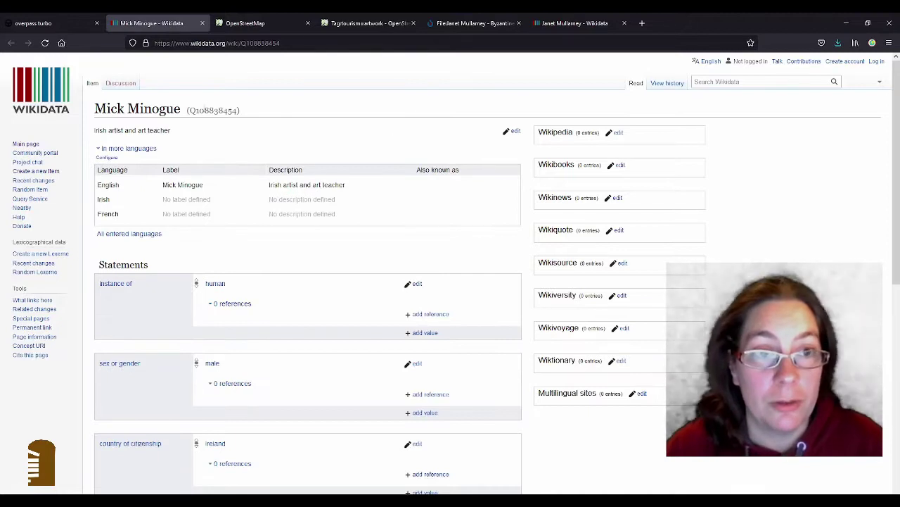
drag(190, 111, 244, 113)
click(340, 110)
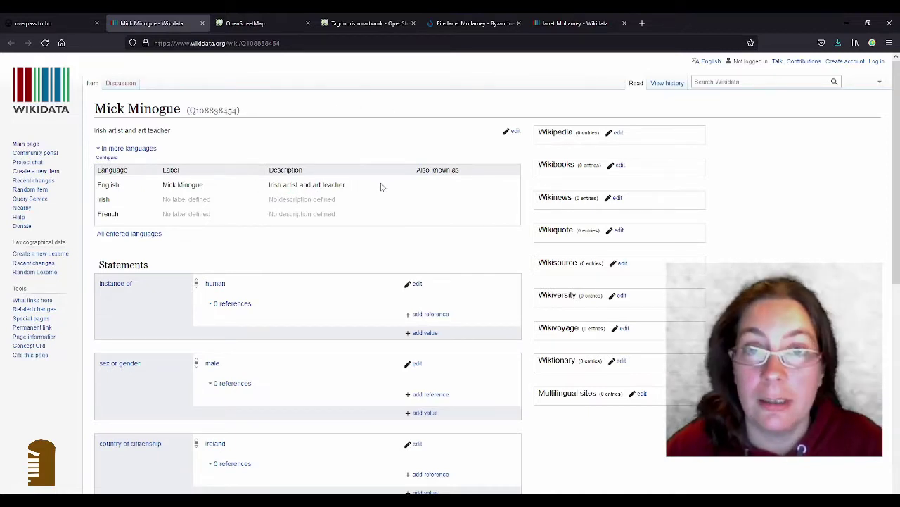
scroll(388, 187, down, 5)
scroll(391, 187, down, 3)
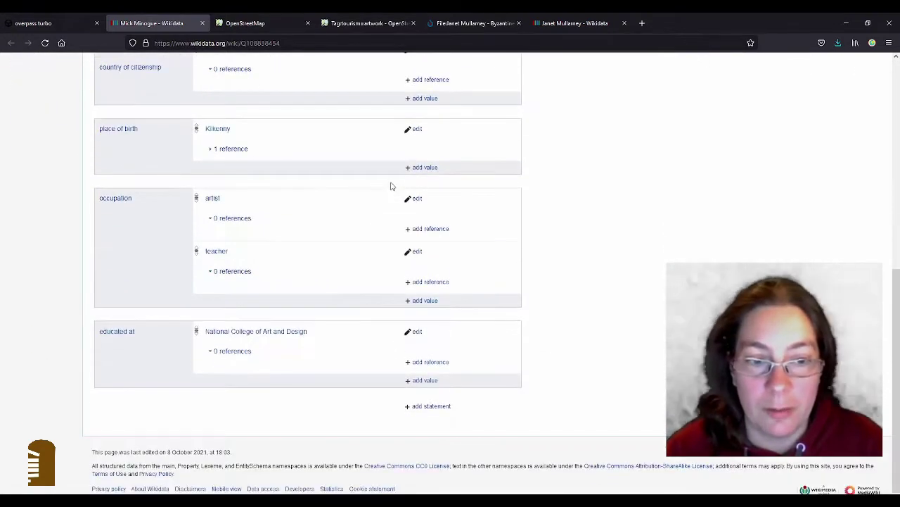
scroll(392, 186, up, 10)
scroll(391, 187, down, 8)
scroll(391, 186, up, 5)
click(203, 24)
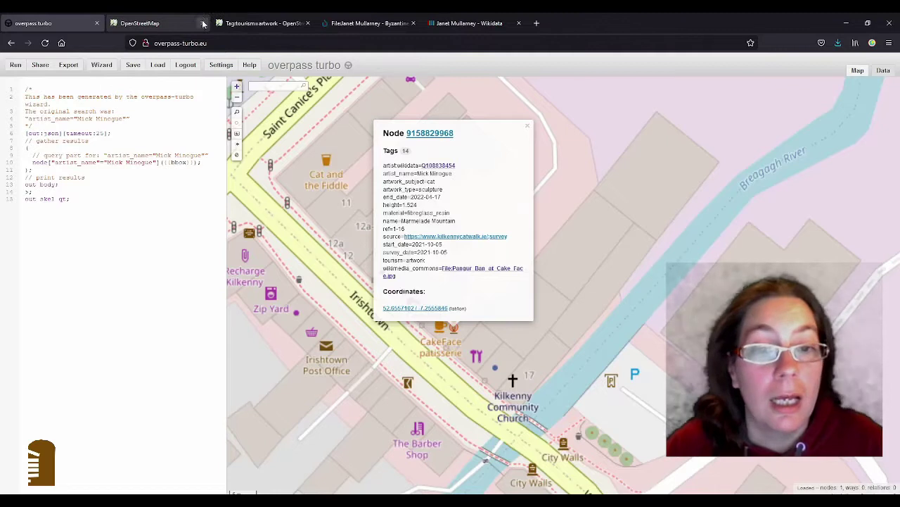
click(473, 274)
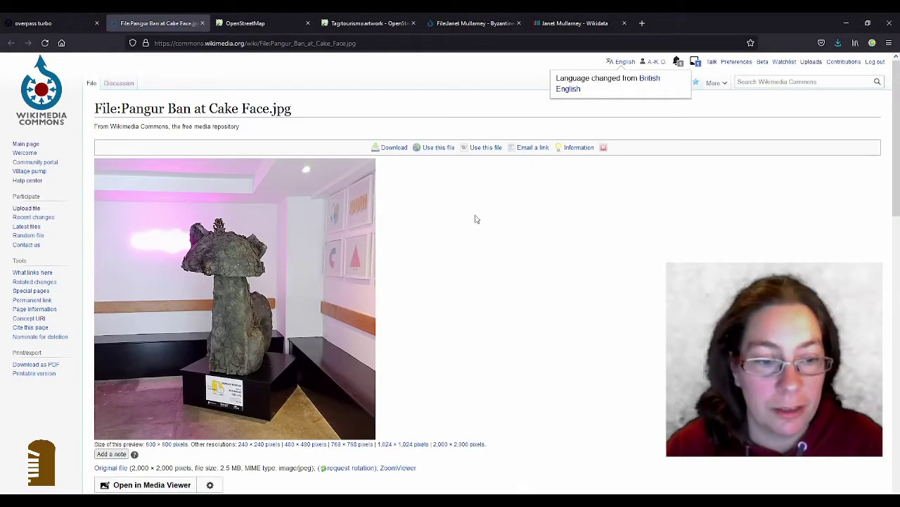
click(202, 24)
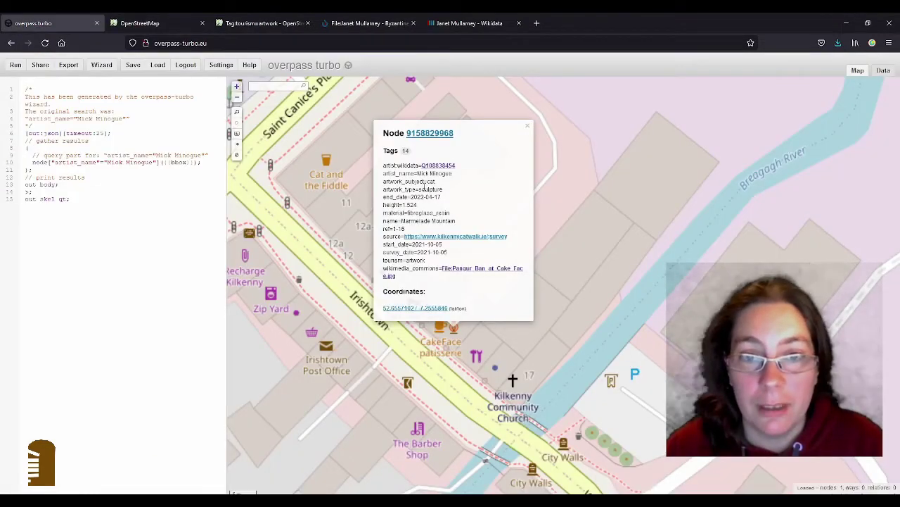
Highlight the artist:wikidata, artist_name and artwork_subject=cat tags in the node popup
drag(385, 167, 457, 174)
click(462, 185)
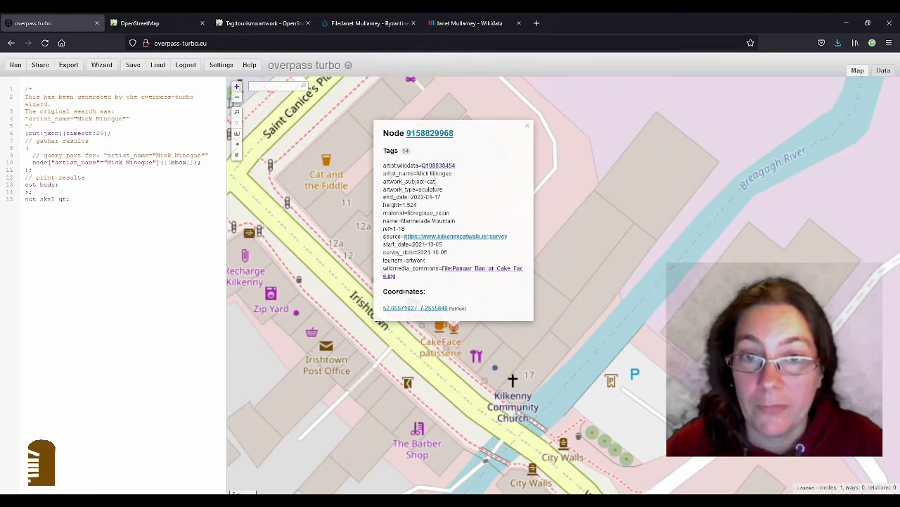
drag(436, 181, 384, 182)
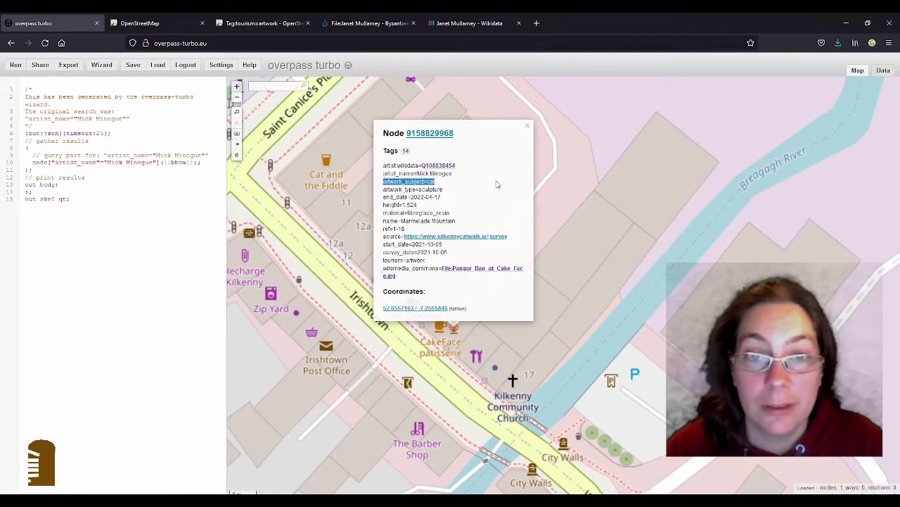
Close the popup and start typing 'artwork_subject=cat in Kilkenny' in the Query Wizard
click(528, 125)
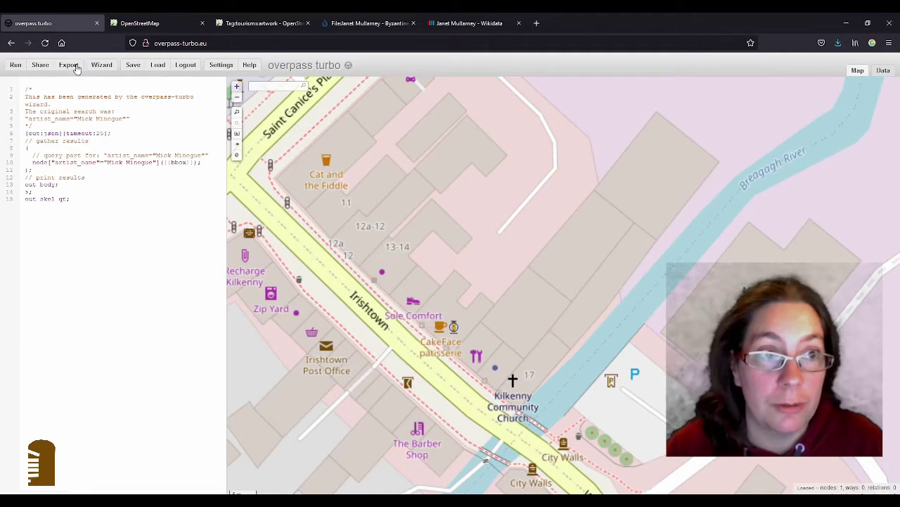
click(103, 66)
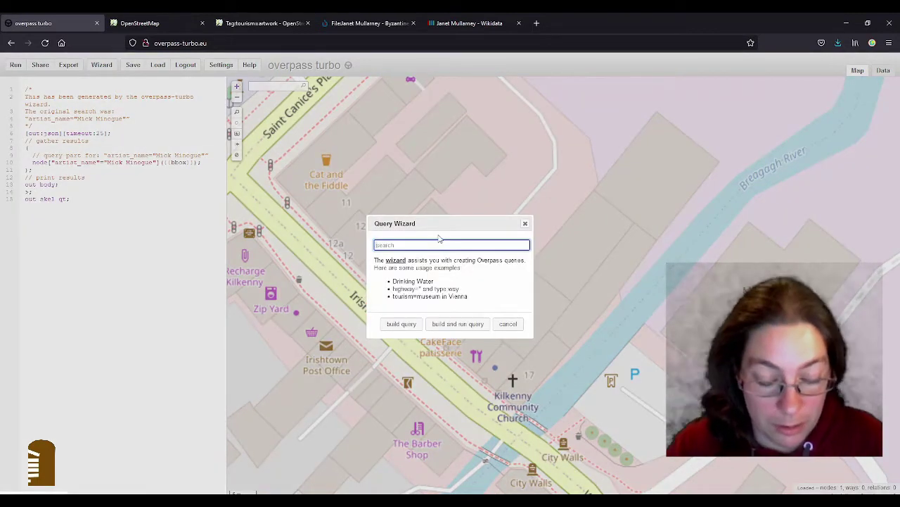
text(artwork subject=cat in Kilkenny)
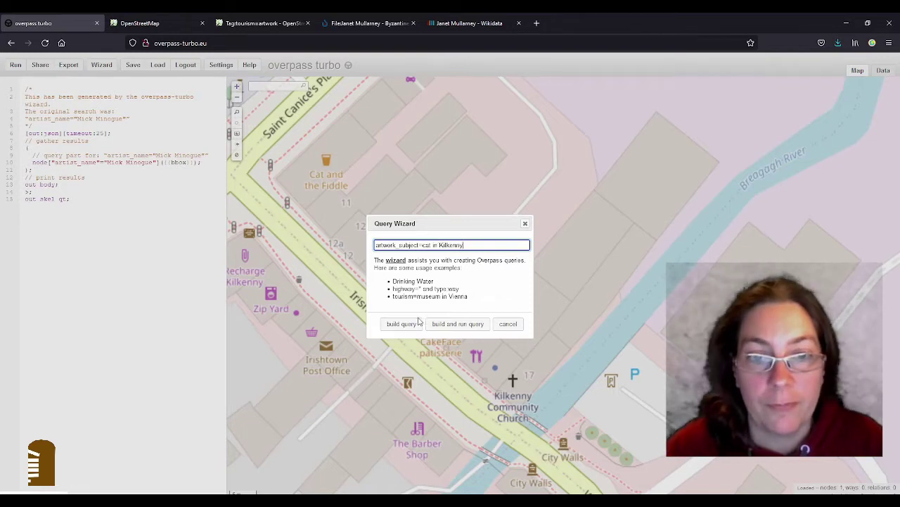
Build the cat artwork query and delete its way and relation lines
click(400, 323)
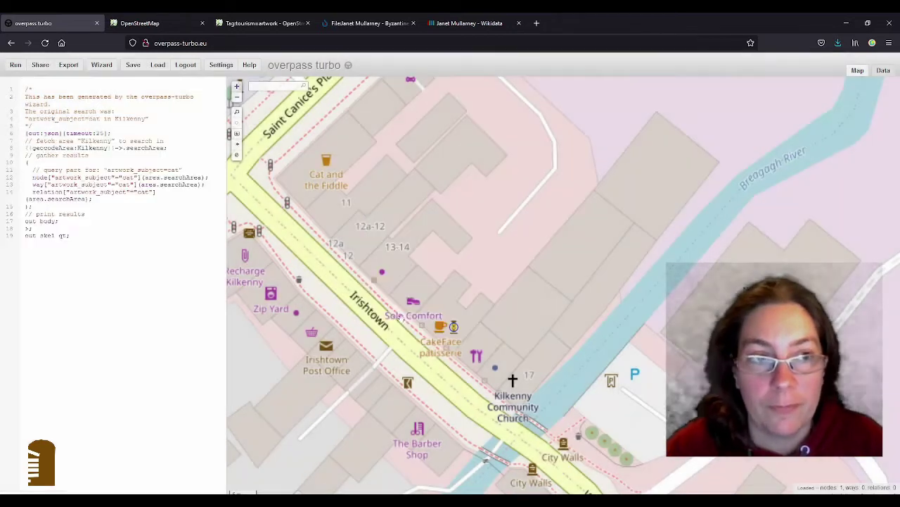
drag(212, 191, 213, 180)
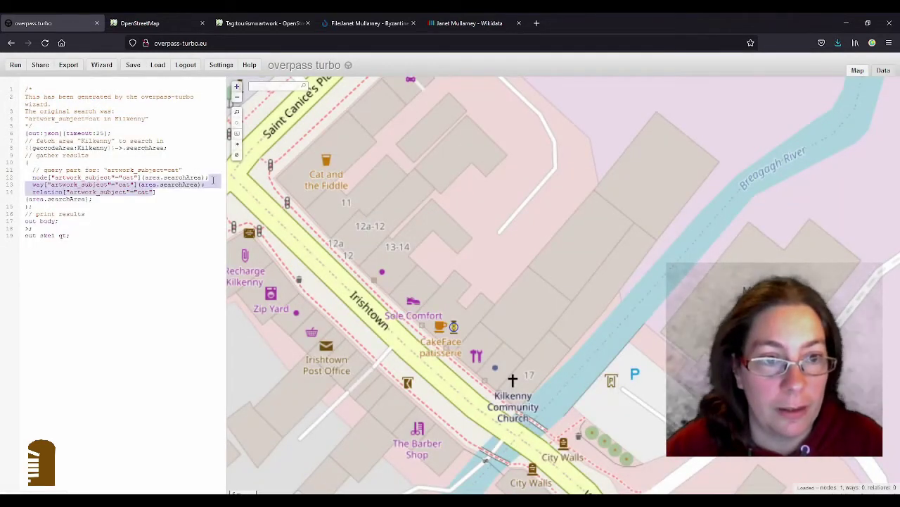
key(Delete)
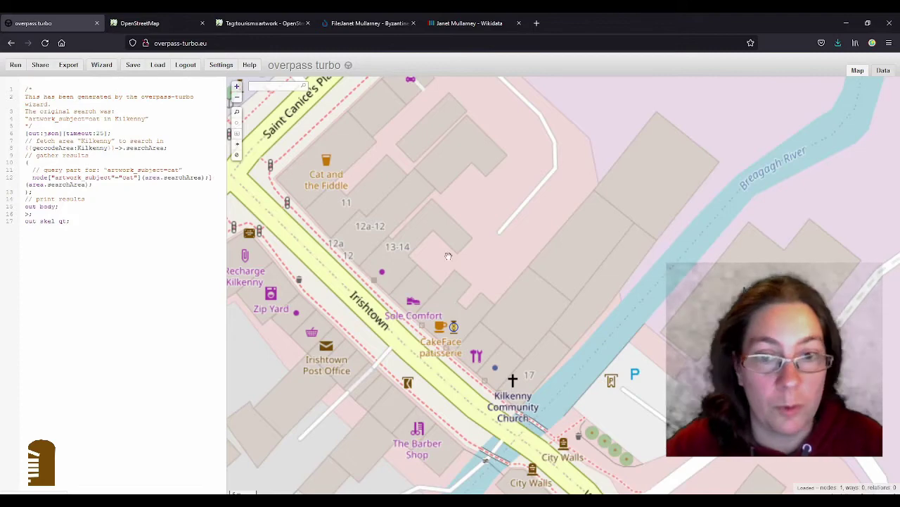
key(ctrl+Return)
scroll(425, 240, down, 5)
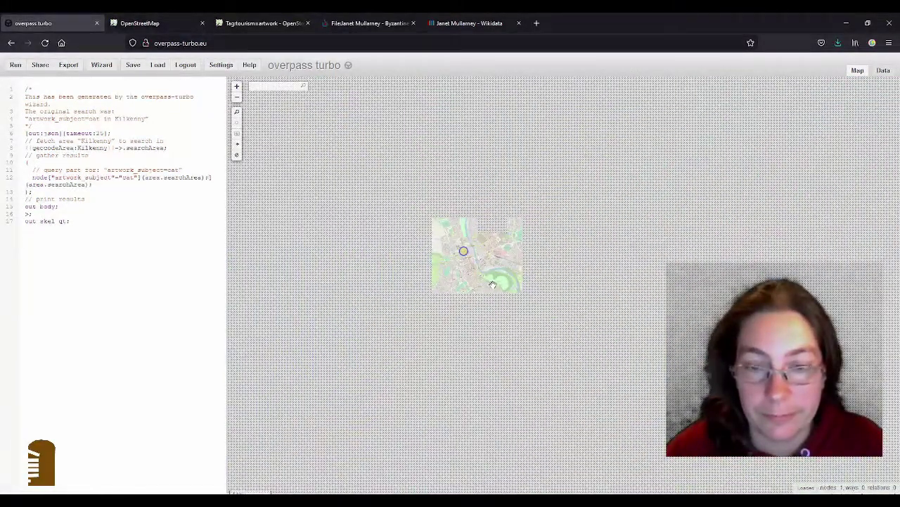
Run the nodes-only query and zoom into Kilkenny to show the 23 cat artworks
click(16, 67)
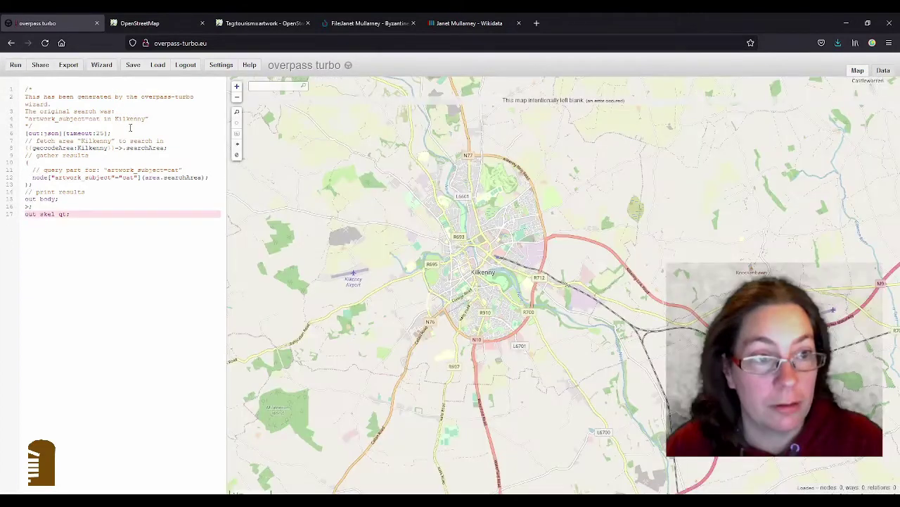
click(17, 67)
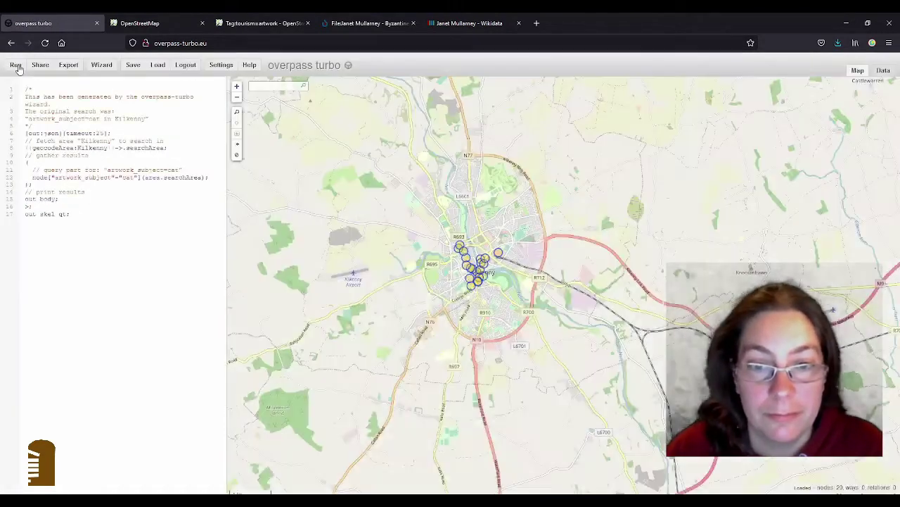
scroll(491, 255, up, 1)
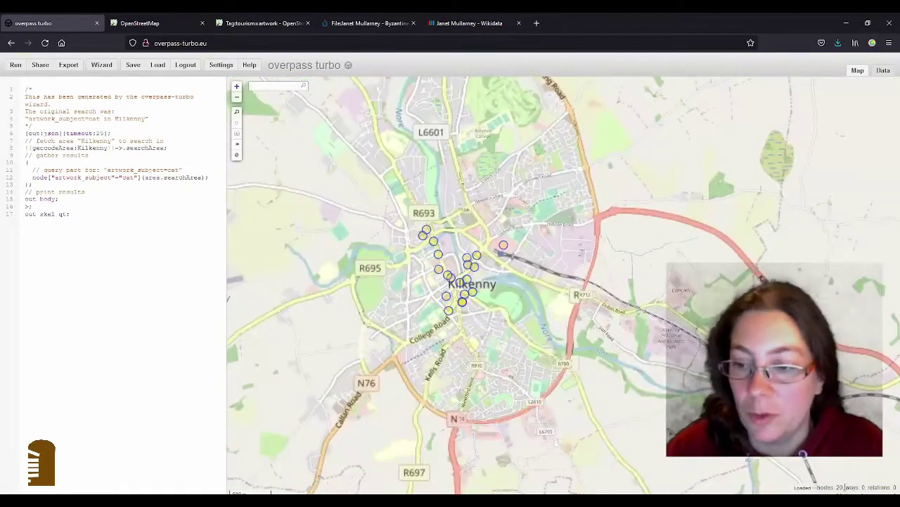
scroll(435, 260, up, 1)
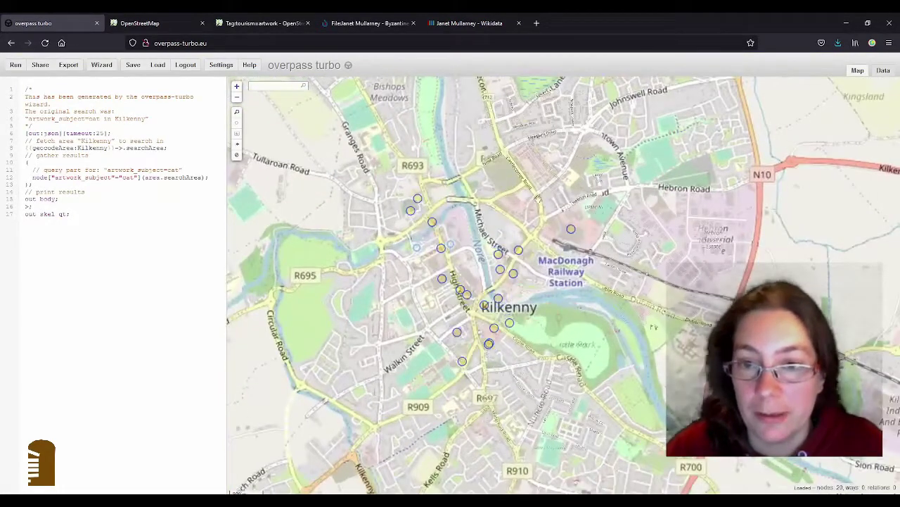
scroll(506, 164, up, 1)
scroll(506, 195, down, 1)
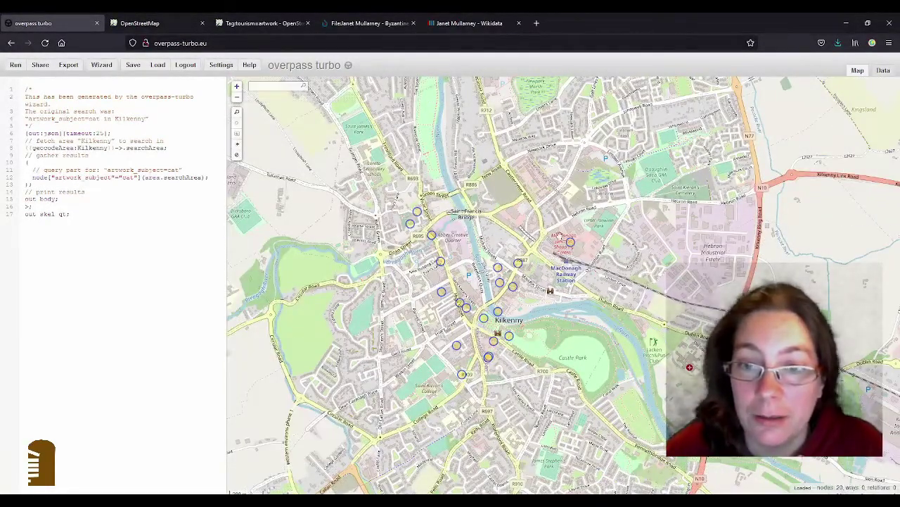
click(571, 243)
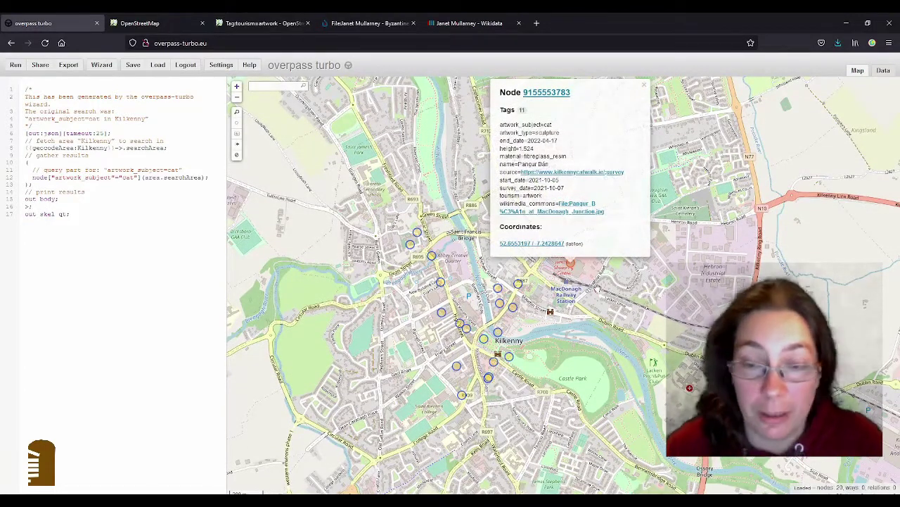
click(597, 286)
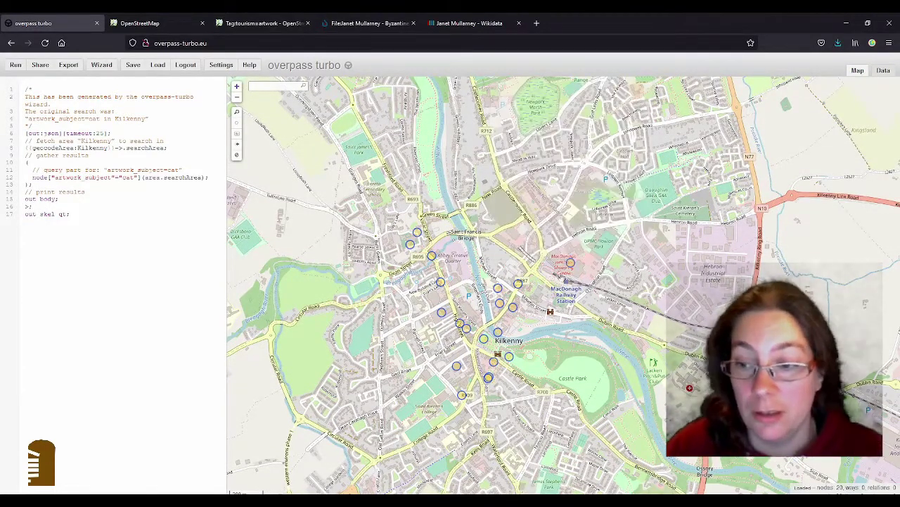
click(512, 310)
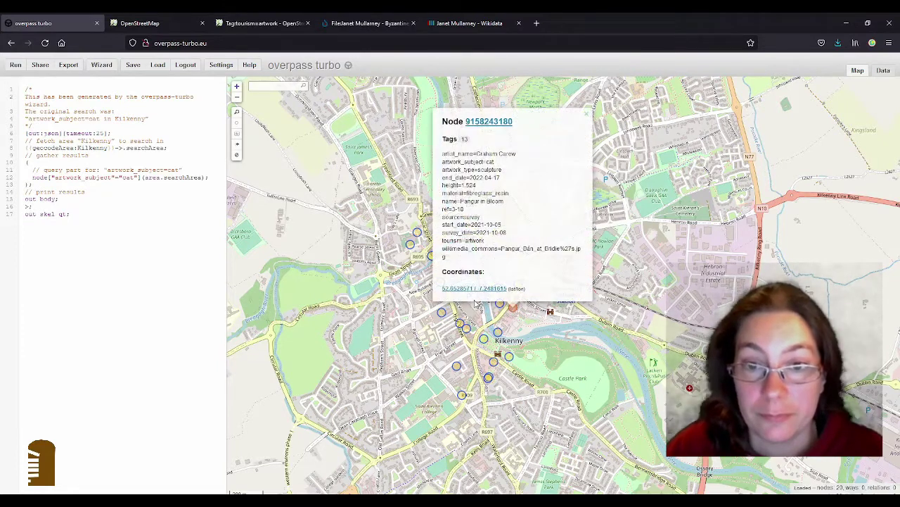
click(510, 358)
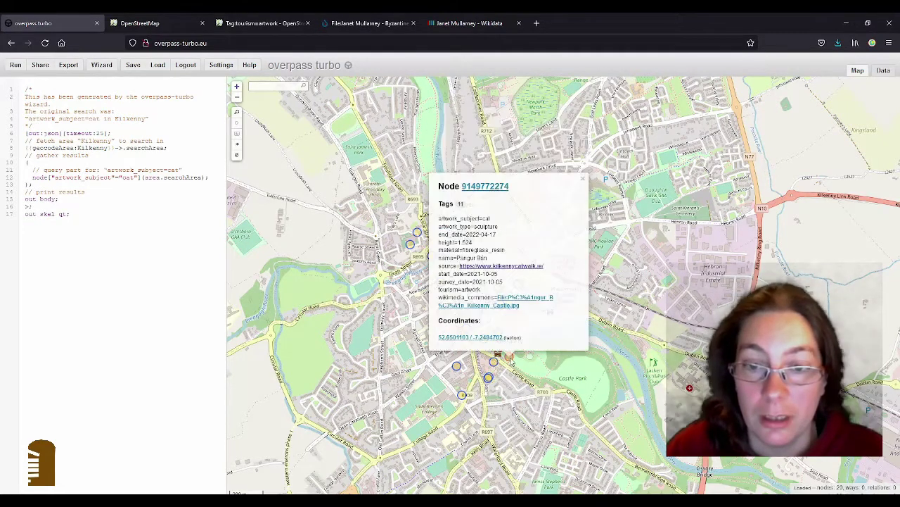
click(408, 247)
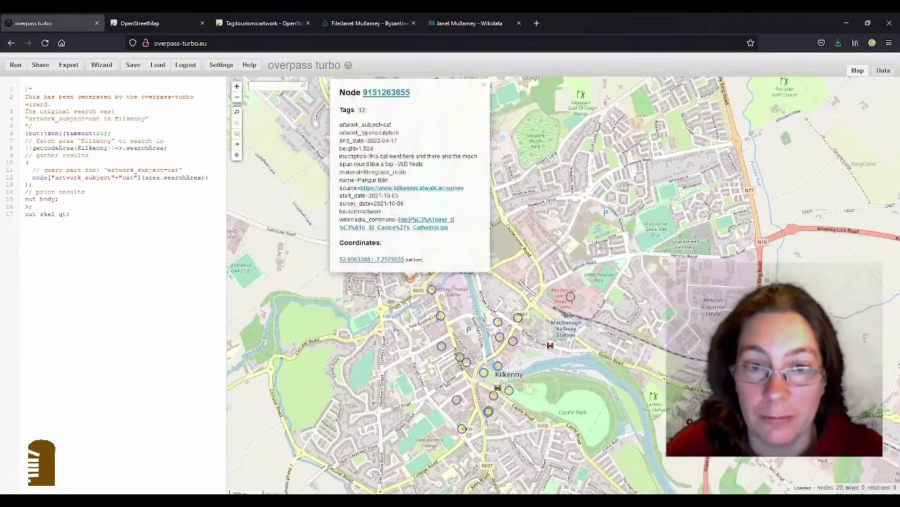
click(402, 324)
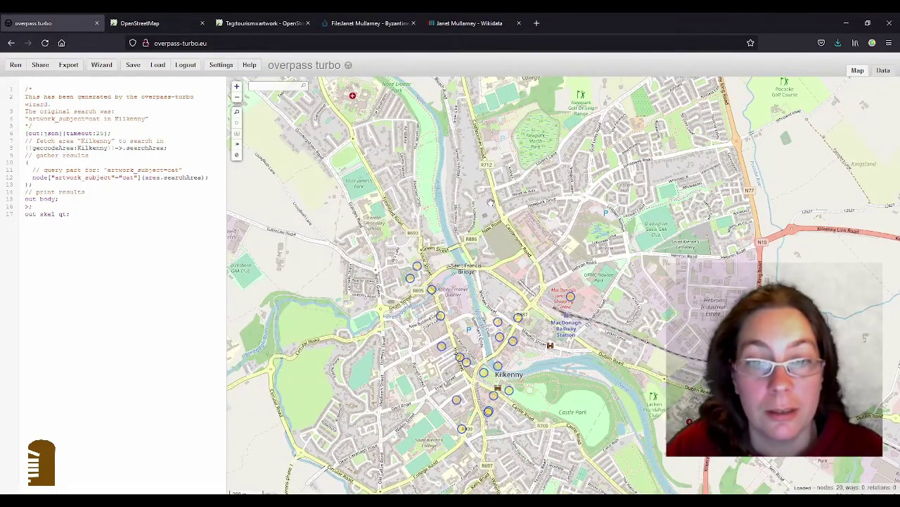
scroll(491, 203, down, 1)
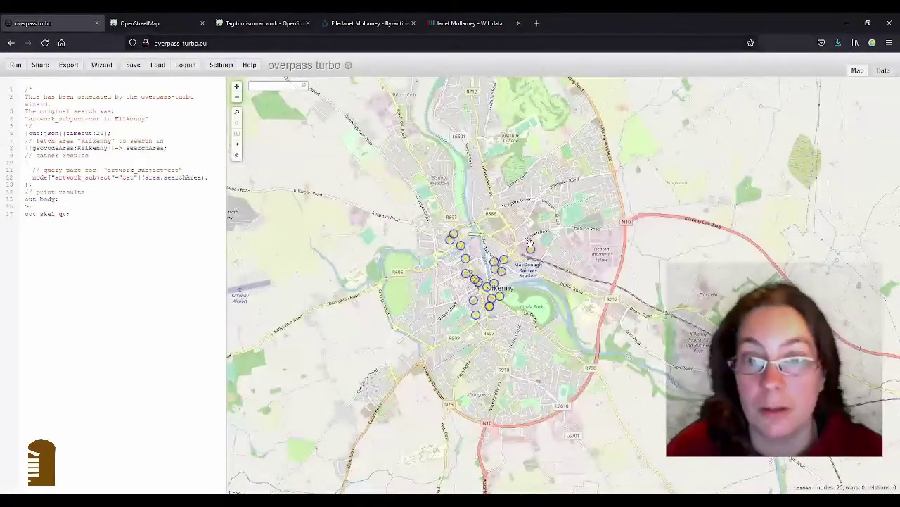
scroll(507, 239, up, 1)
drag(473, 241, 504, 218)
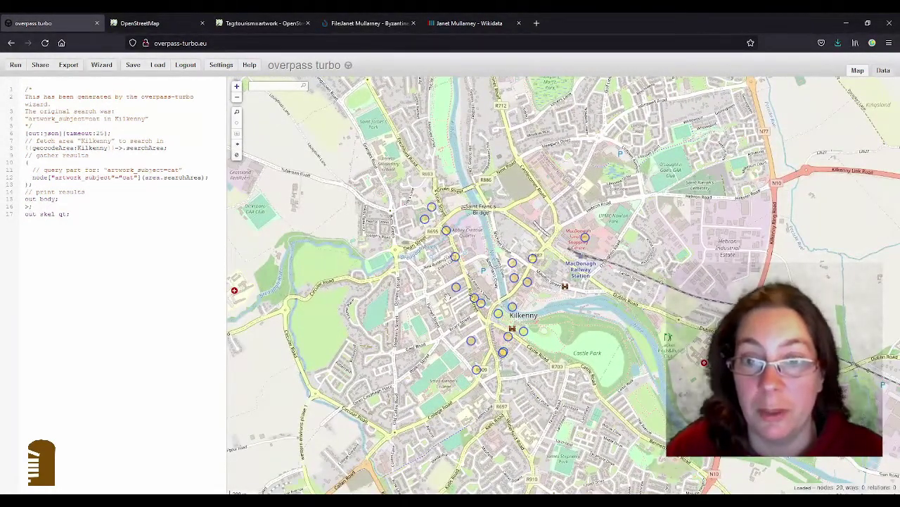
scroll(563, 250, up, 1)
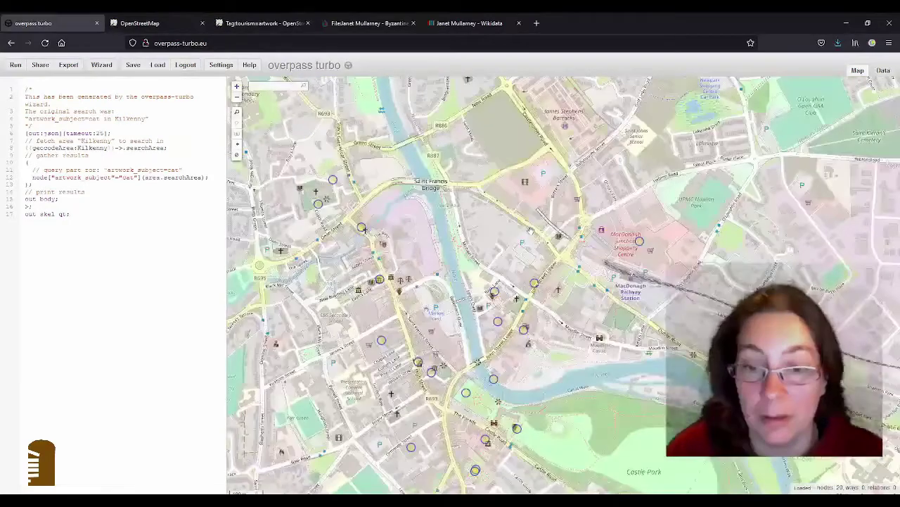
scroll(563, 249, down, 1)
scroll(562, 250, up, 1)
scroll(563, 250, down, 2)
scroll(562, 250, up, 1)
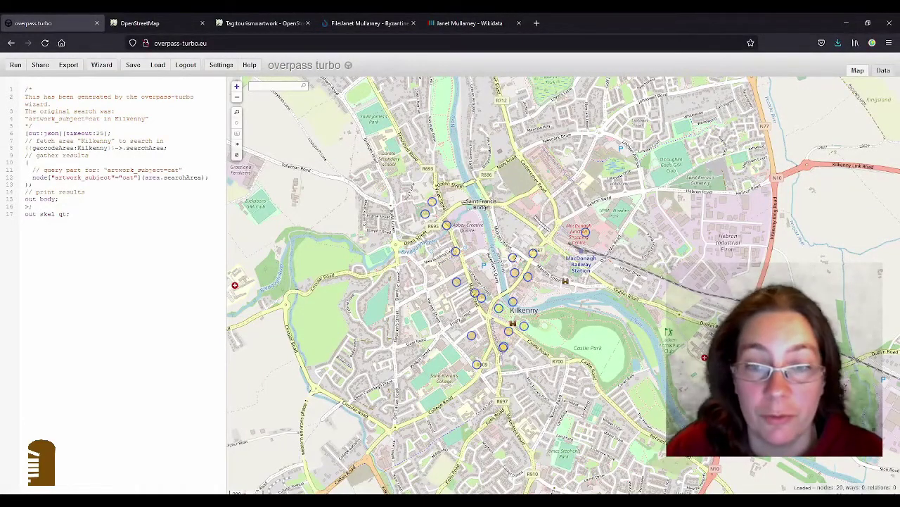
scroll(524, 232, up, 1)
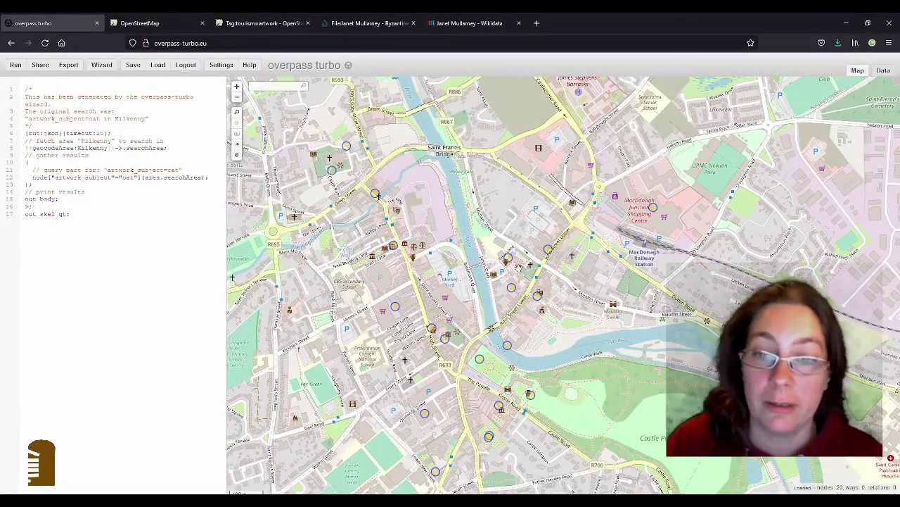
scroll(519, 221, up, 3)
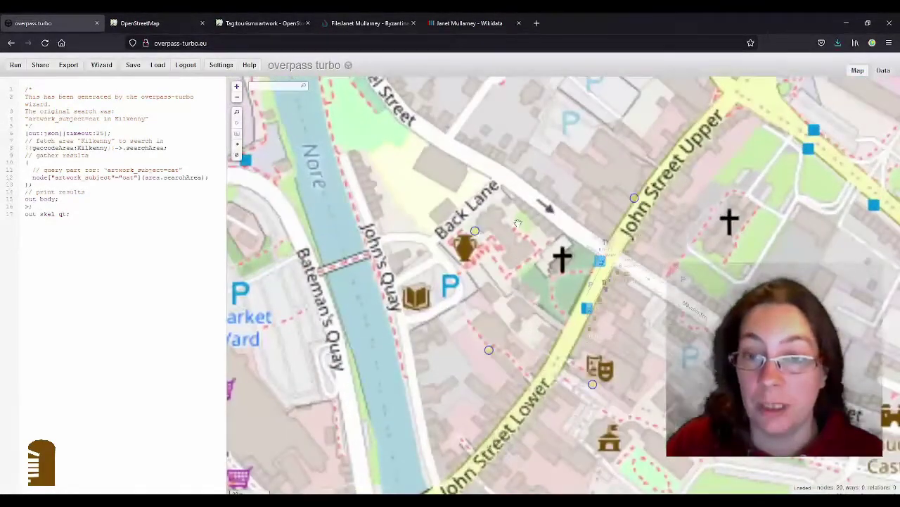
scroll(519, 221, up, 1)
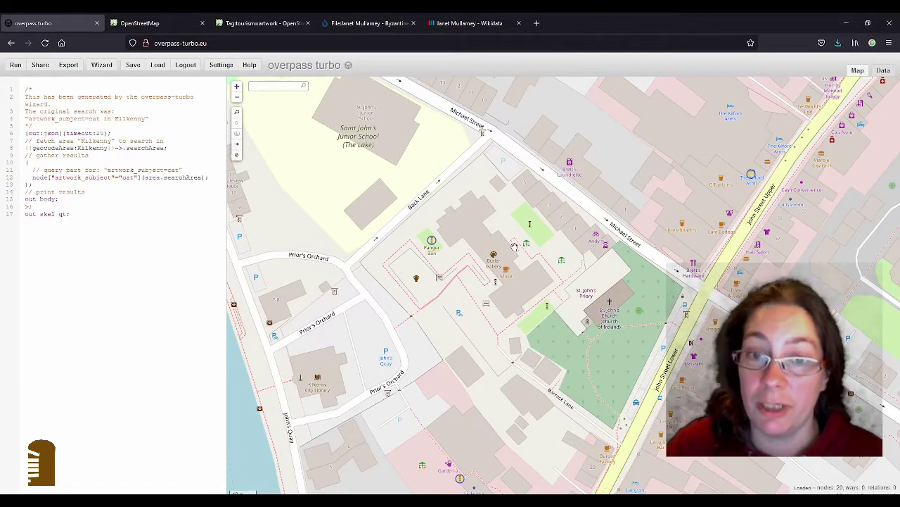
scroll(514, 246, down, 1)
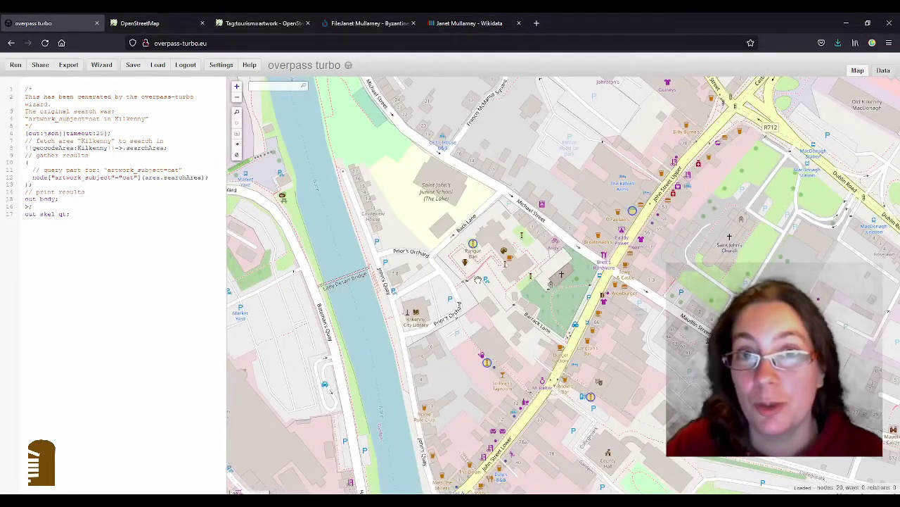
scroll(479, 278, down, 2)
scroll(480, 276, up, 1)
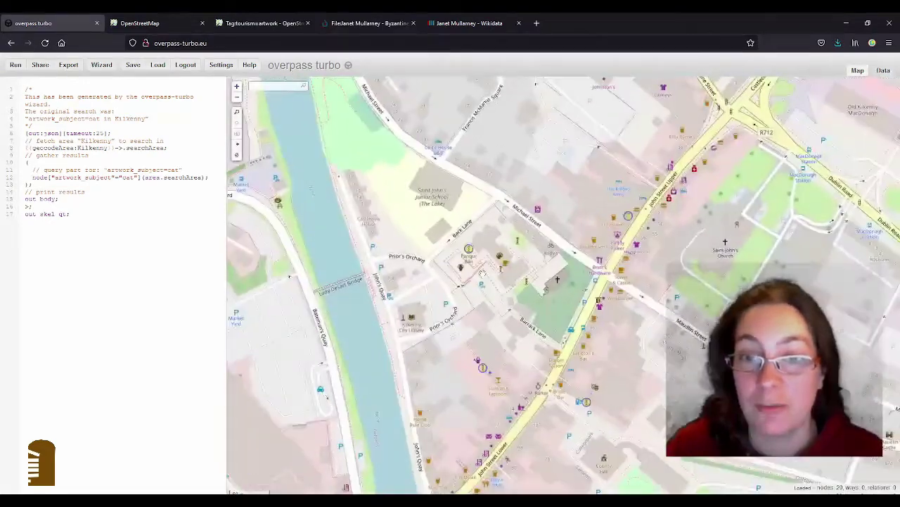
scroll(484, 271, down, 4)
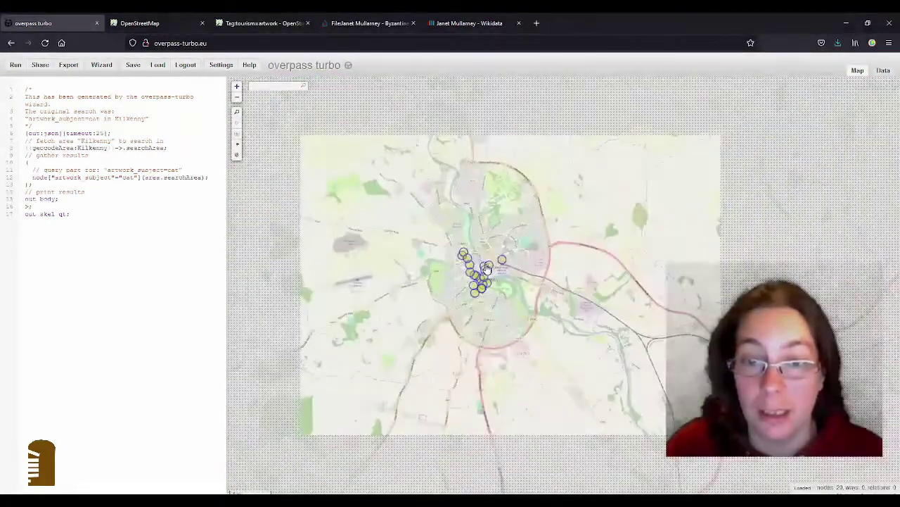
scroll(485, 268, down, 1)
scroll(488, 268, up, 2)
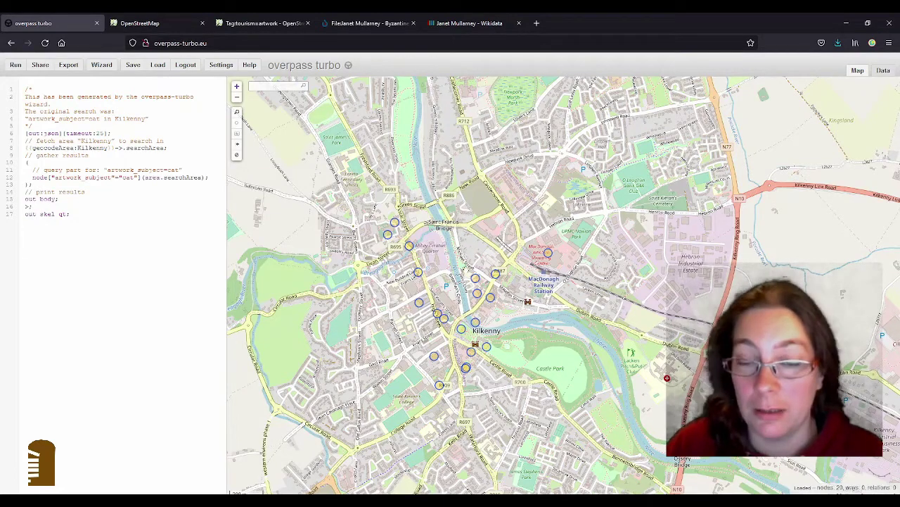
scroll(464, 331, up, 1)
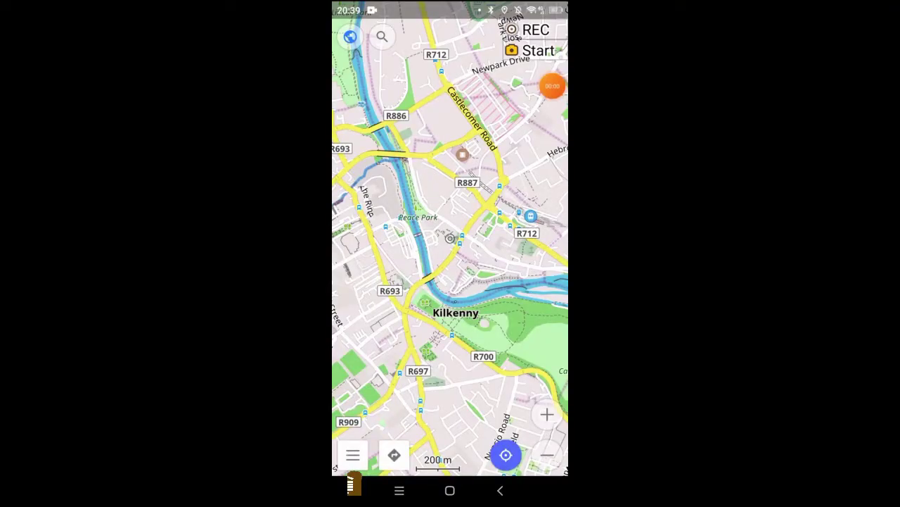
Move the map to Ossory Bridge and review the first mural artwork's full details
drag(492, 316, 348, 215)
drag(451, 282, 431, 275)
drag(465, 316, 408, 264)
scroll(446, 262, up, 5)
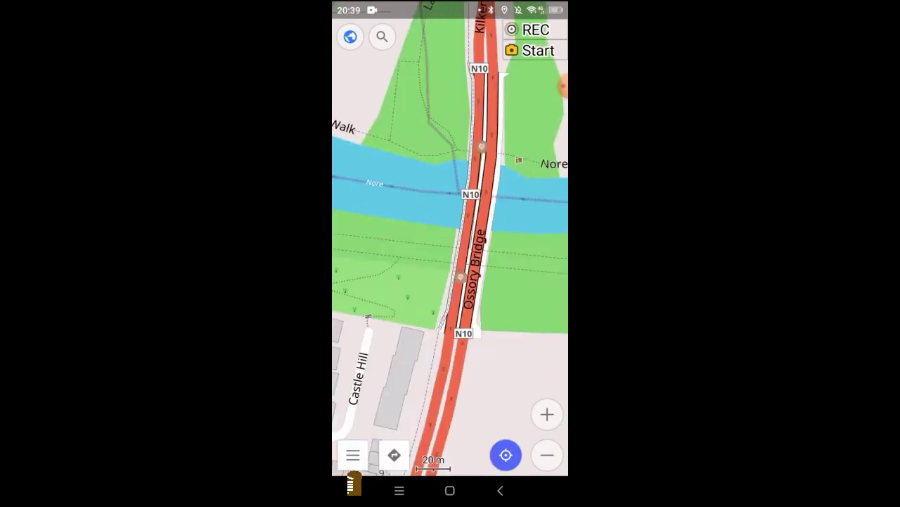
drag(470, 211, 451, 235)
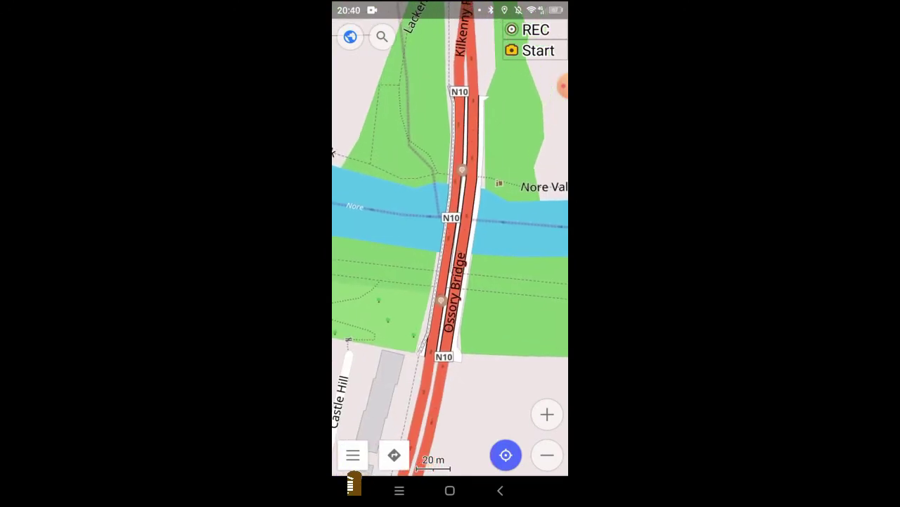
click(441, 300)
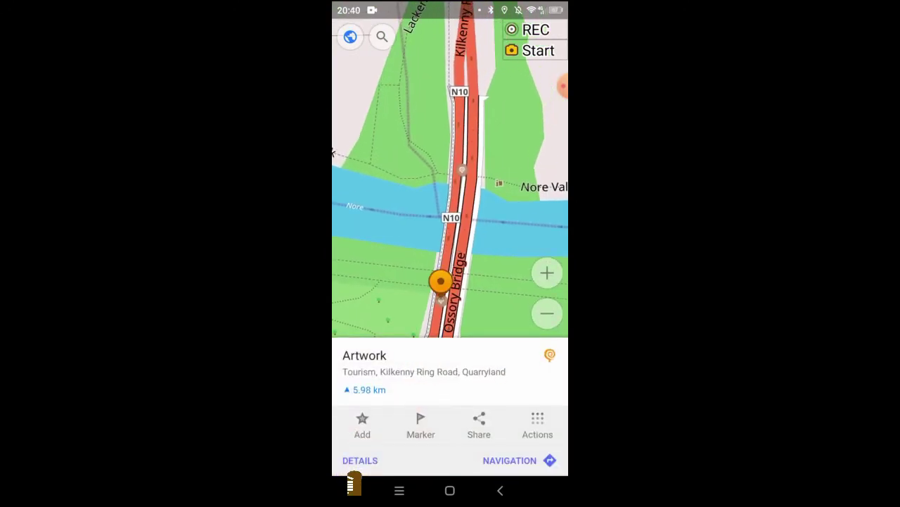
drag(451, 373, 450, 100)
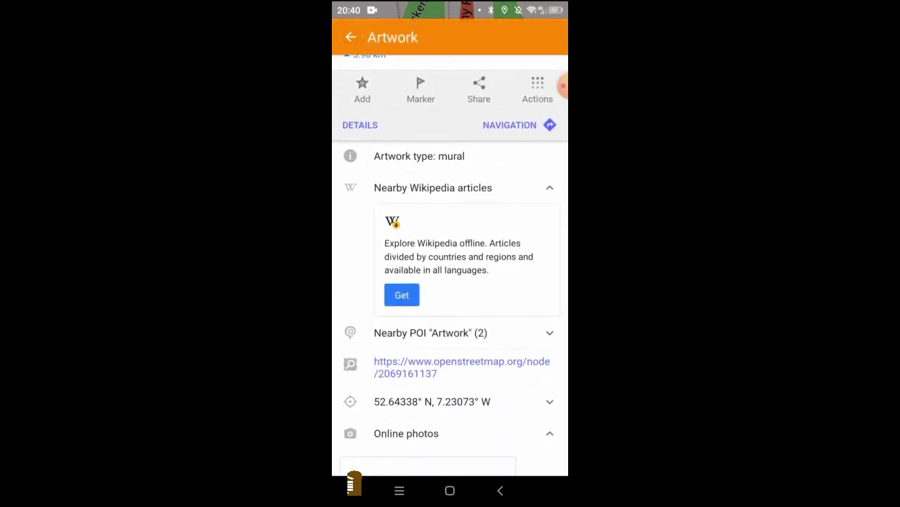
key(Escape)
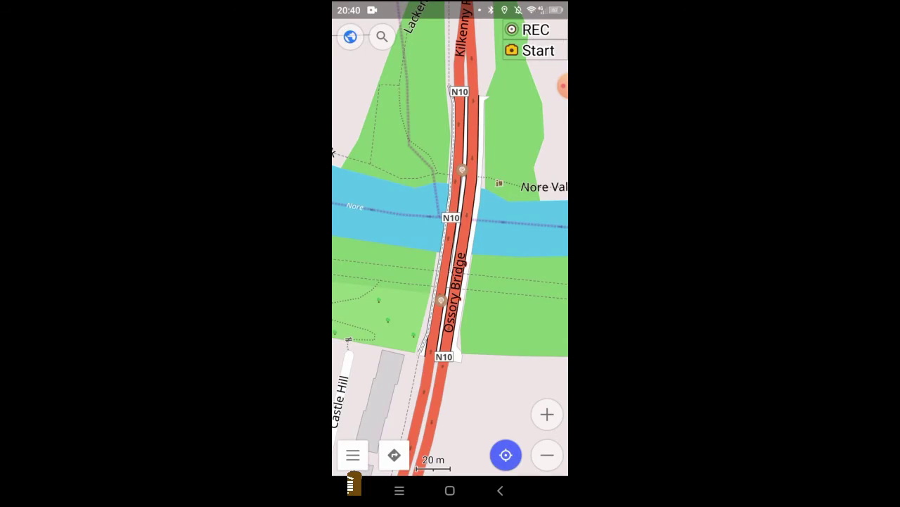
Open the second Ossory Bridge mural and scroll through its type, artist and coordinates
click(462, 169)
drag(450, 356, 450, 99)
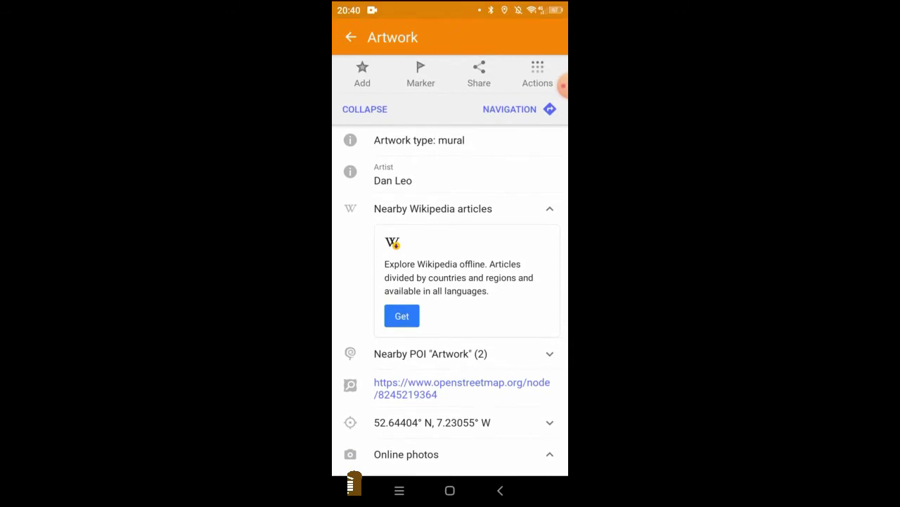
scroll(450, 281, down, 3)
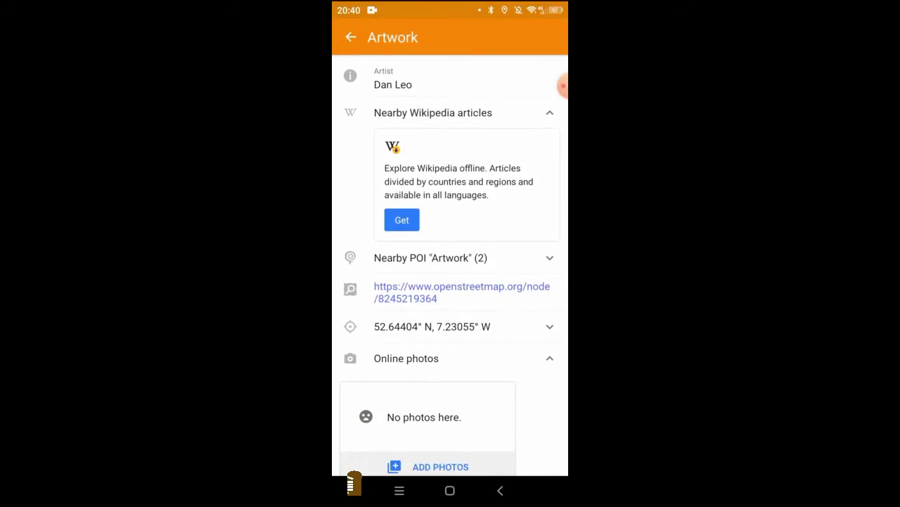
scroll(450, 281, up, 5)
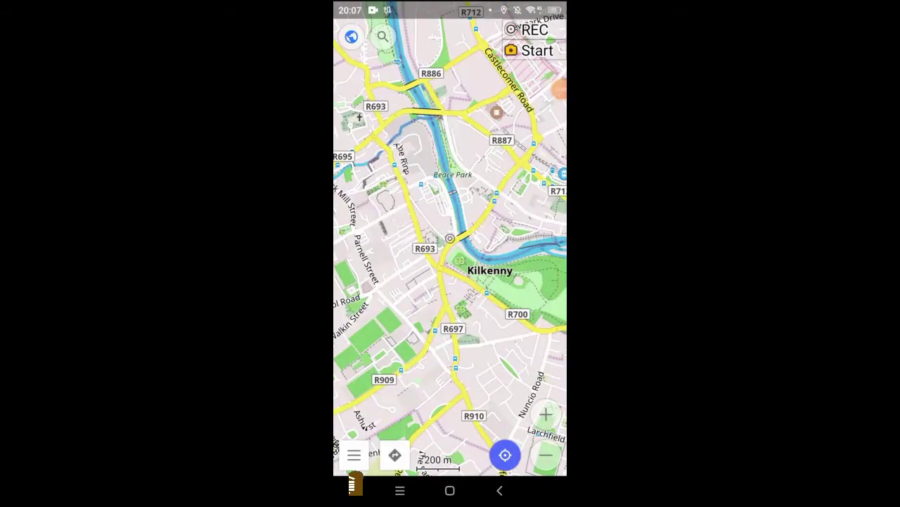
Zoom to the Wolf graffiti on Saint Mary's Lane, read its details, then collapse to its summary card
scroll(451, 249, up, 4)
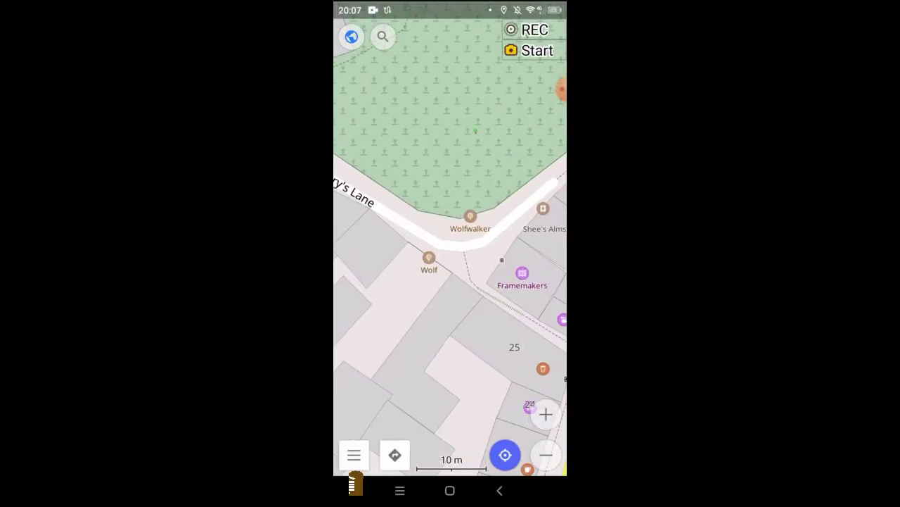
scroll(423, 272, up, 3)
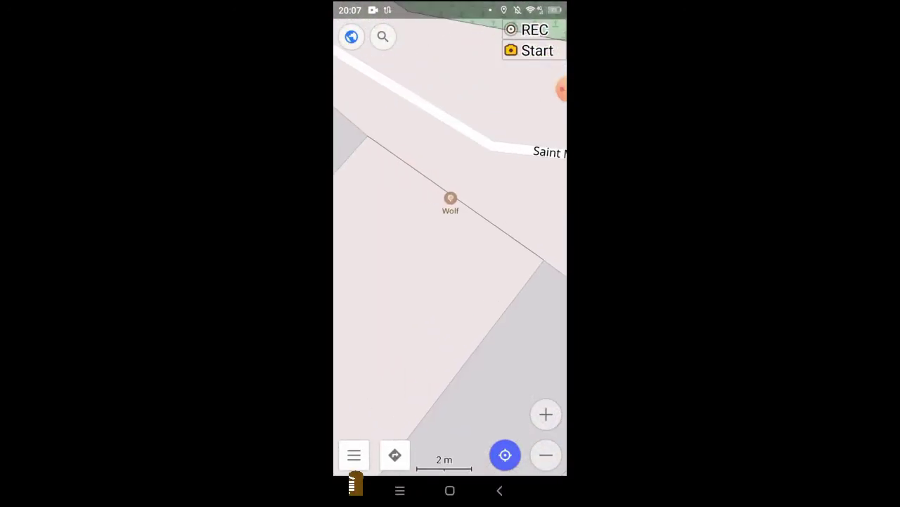
click(450, 198)
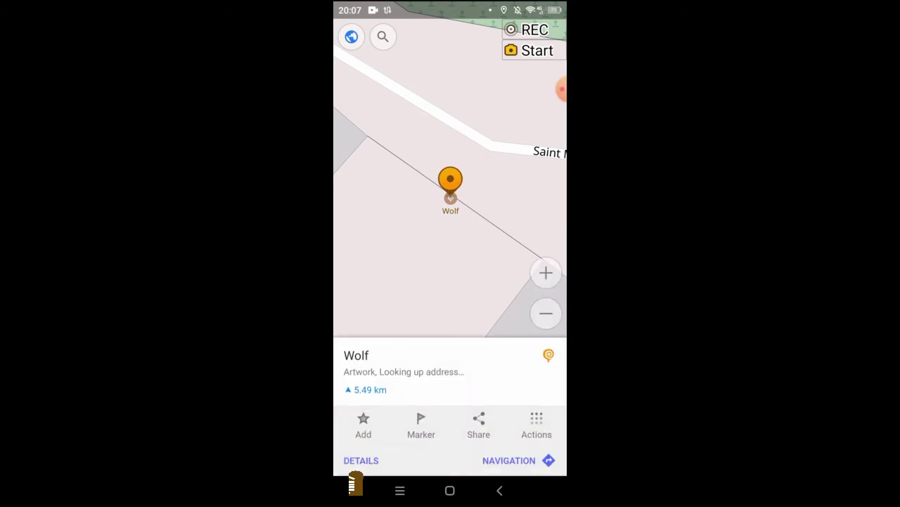
drag(451, 355, 450, 100)
drag(450, 337, 451, 140)
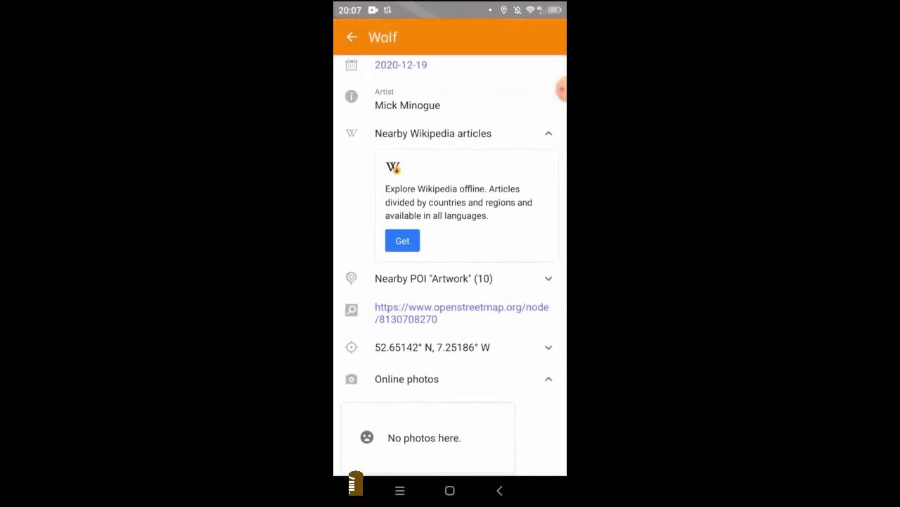
drag(451, 211, 451, 282)
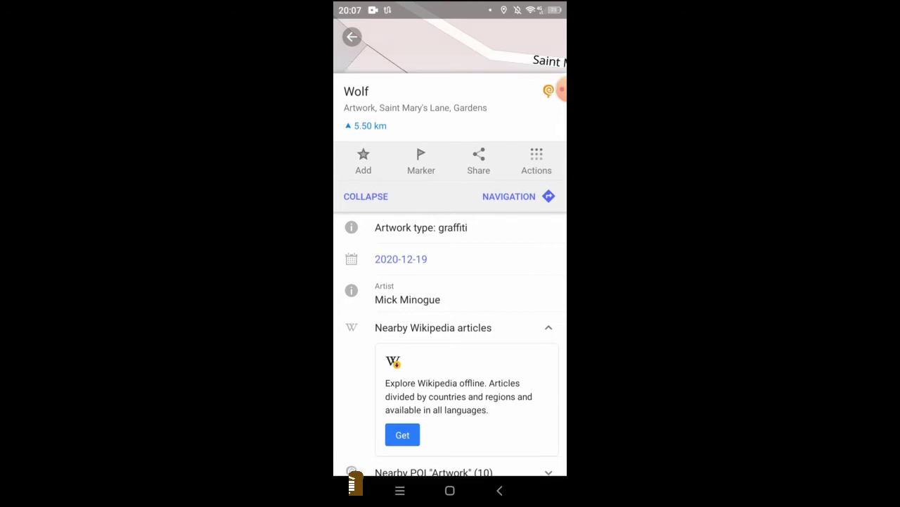
click(499, 491)
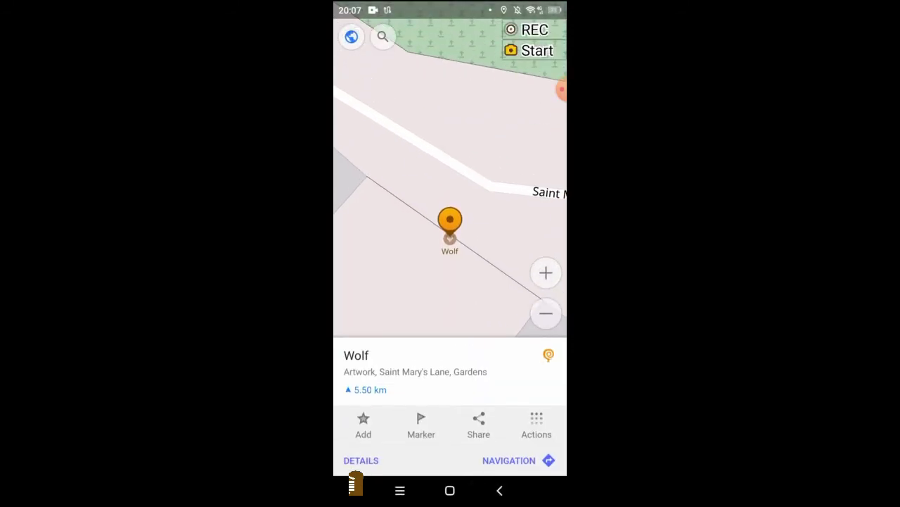